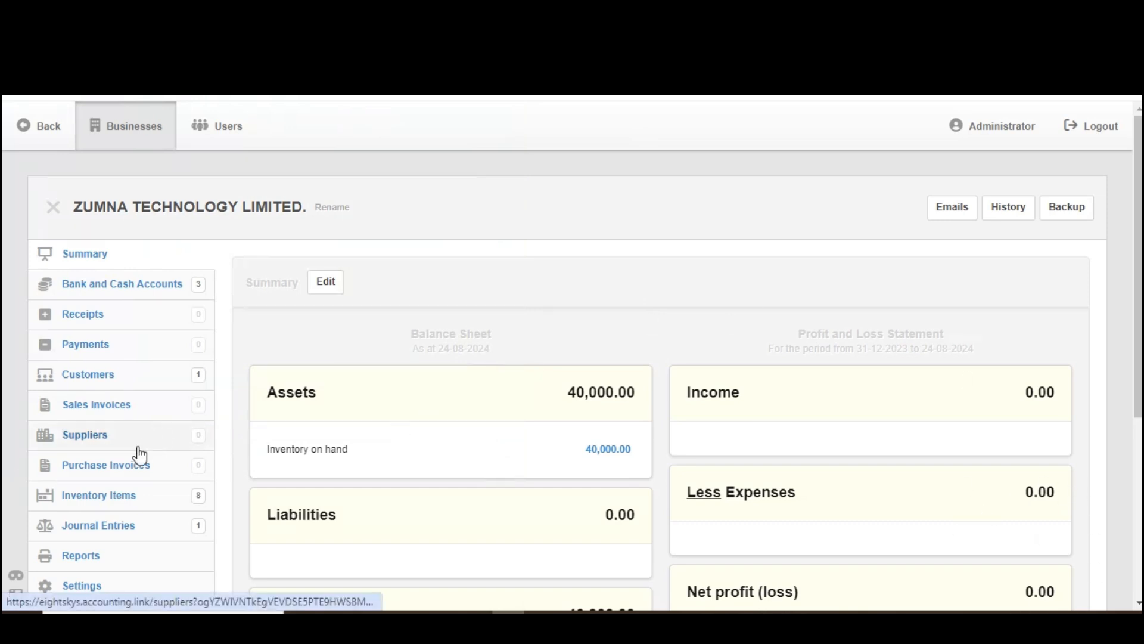
Step: Open the inventory items list and review the quantity and cost figures for Samsung Galaxy S20
drag(1136, 264, 1134, 332)
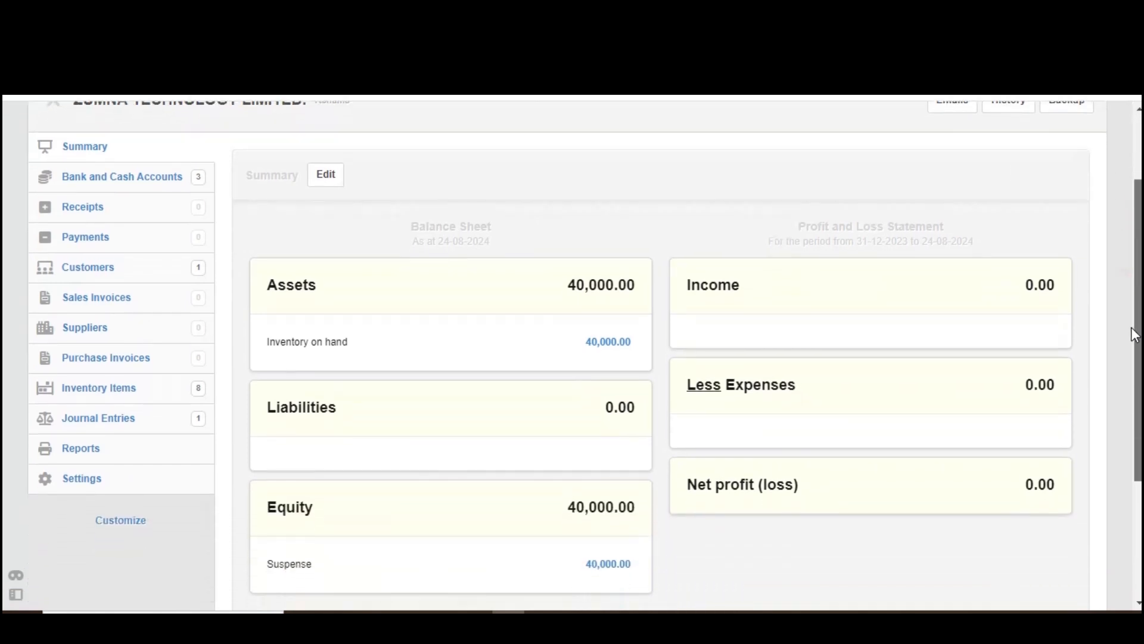
click(100, 388)
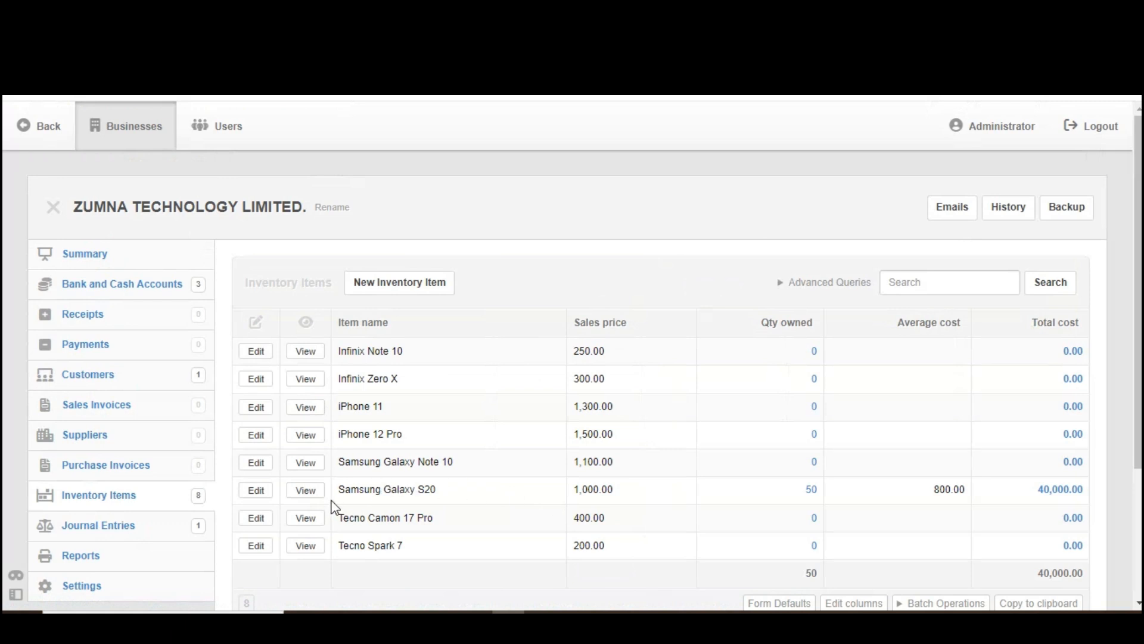
drag(337, 490, 1085, 499)
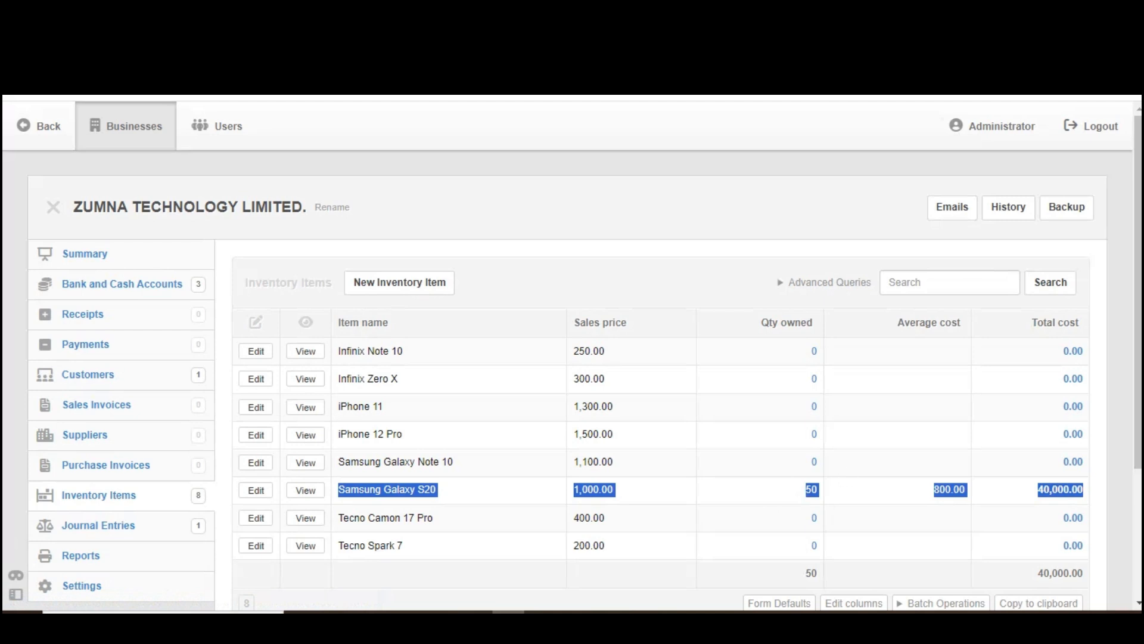
scroll(1133, 333, down, 2)
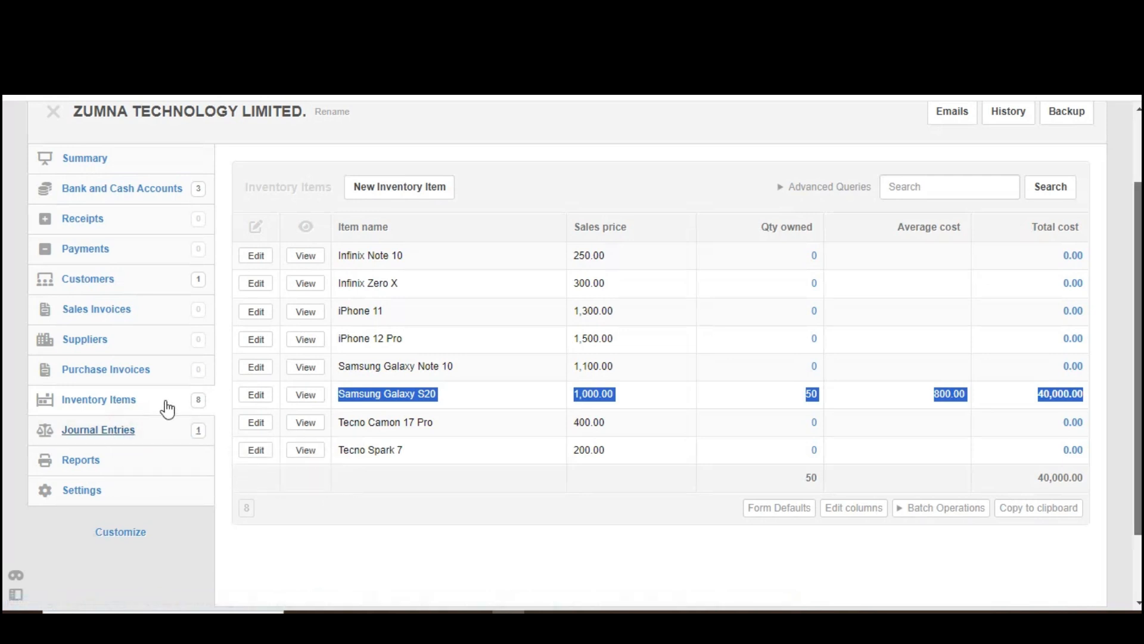
click(297, 507)
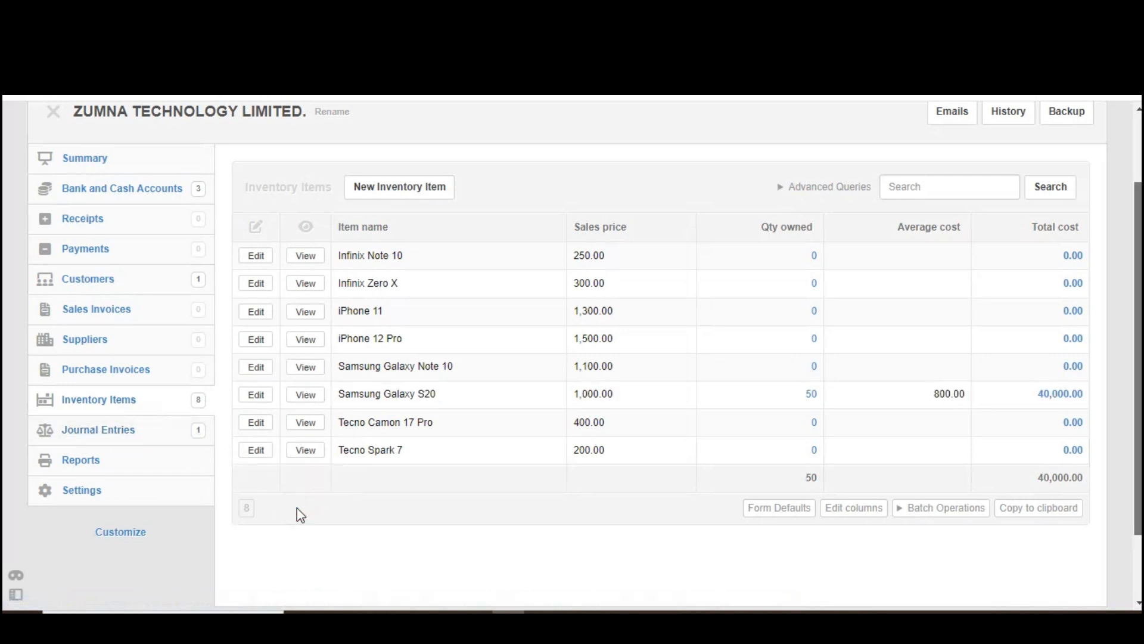
Step: Open the Opening balance journal entry dated 31-12-2023 for editing and remove its empty second line
click(116, 434)
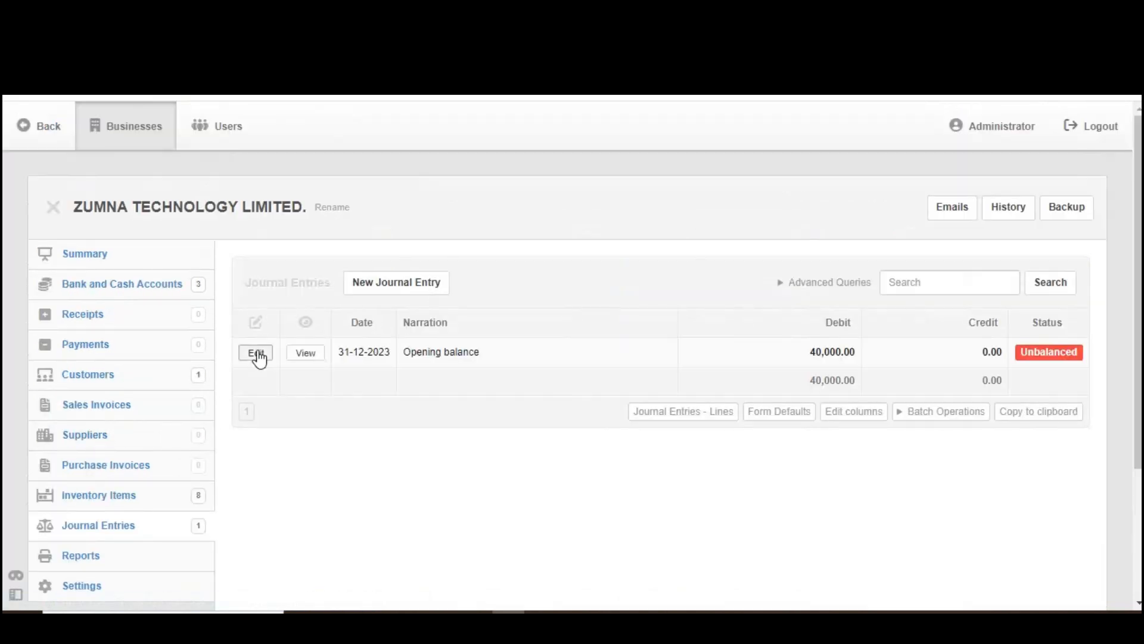
click(257, 356)
scroll(1081, 348, down, 3)
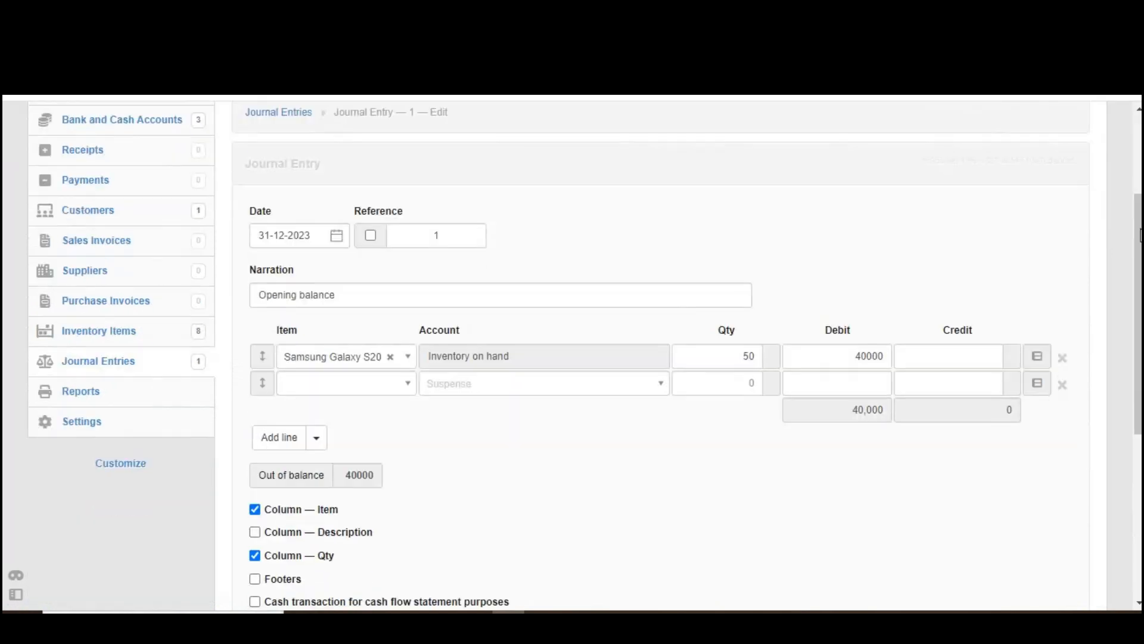
click(1062, 385)
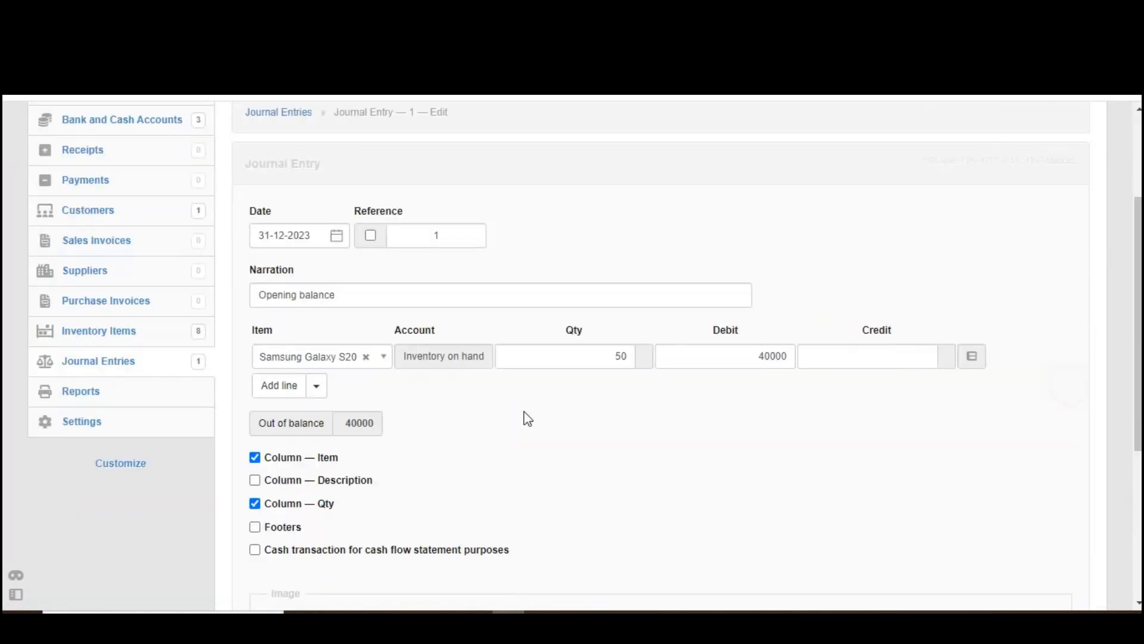
Step: Add a journal line for Samsung Galaxy Note 10 with quantity 30 and a debit of 27000
click(264, 386)
click(294, 392)
text(sam)
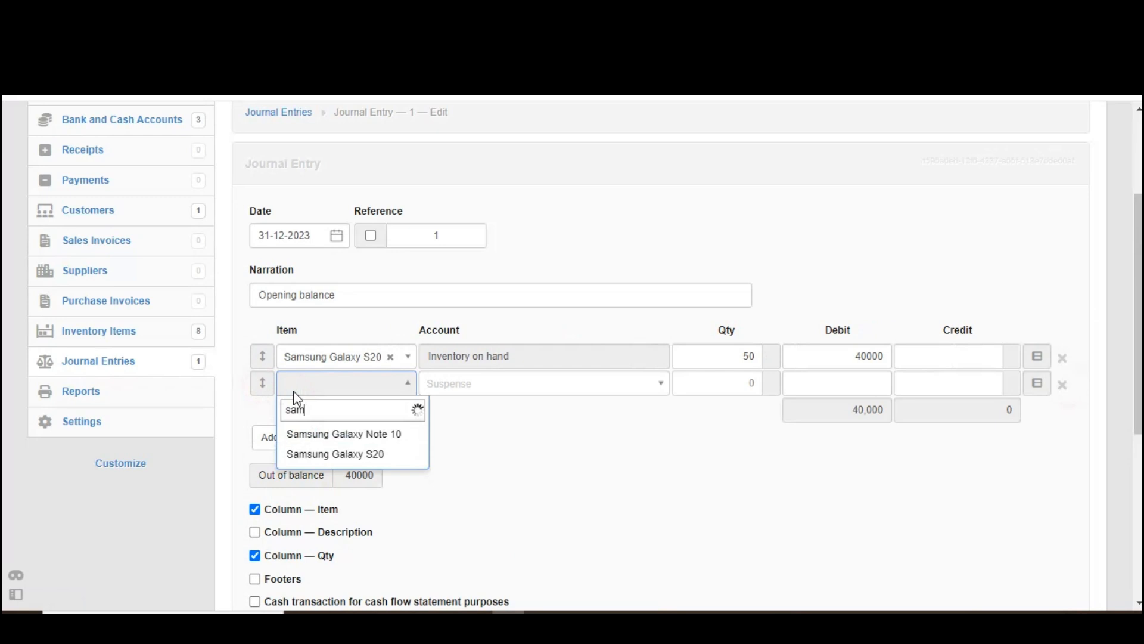
click(335, 436)
click(629, 376)
click(768, 403)
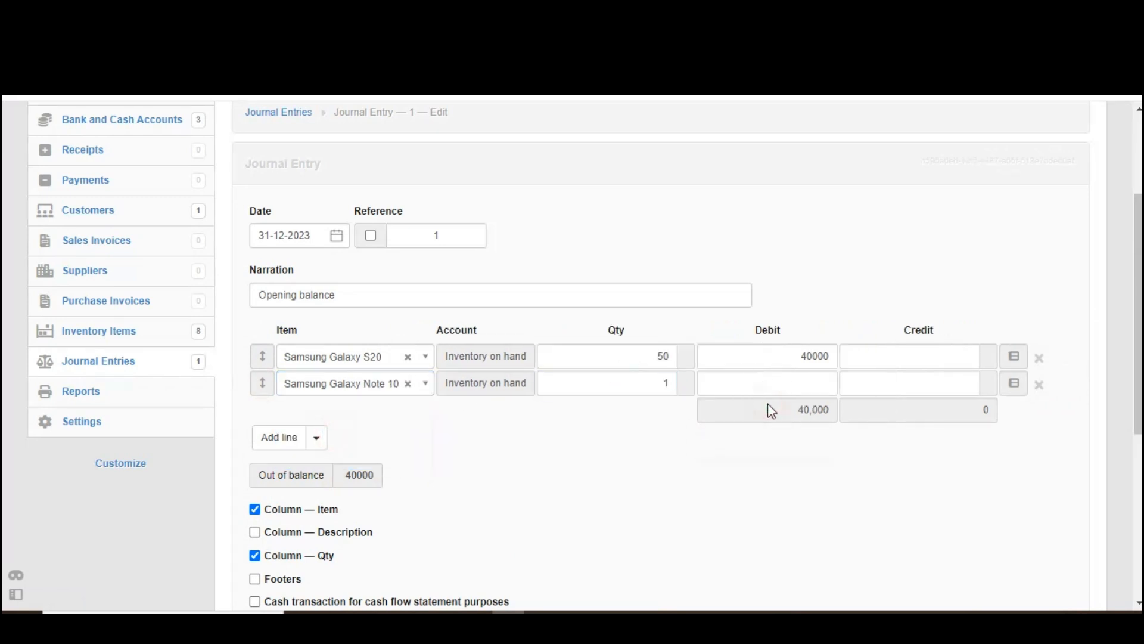
double_click(660, 383)
text(30)
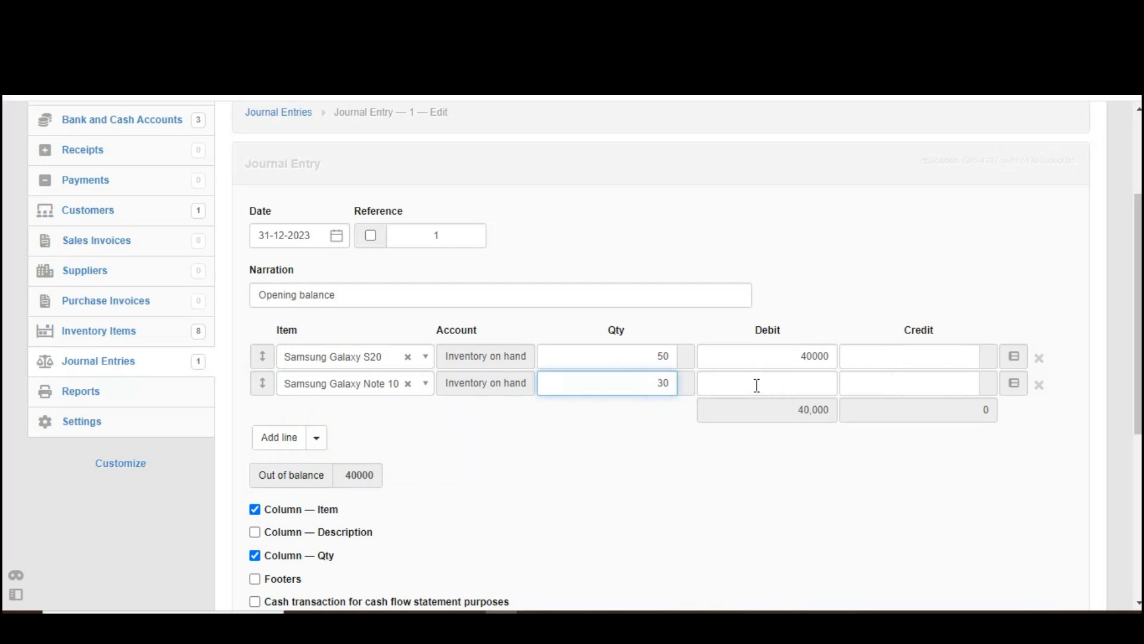
click(757, 385)
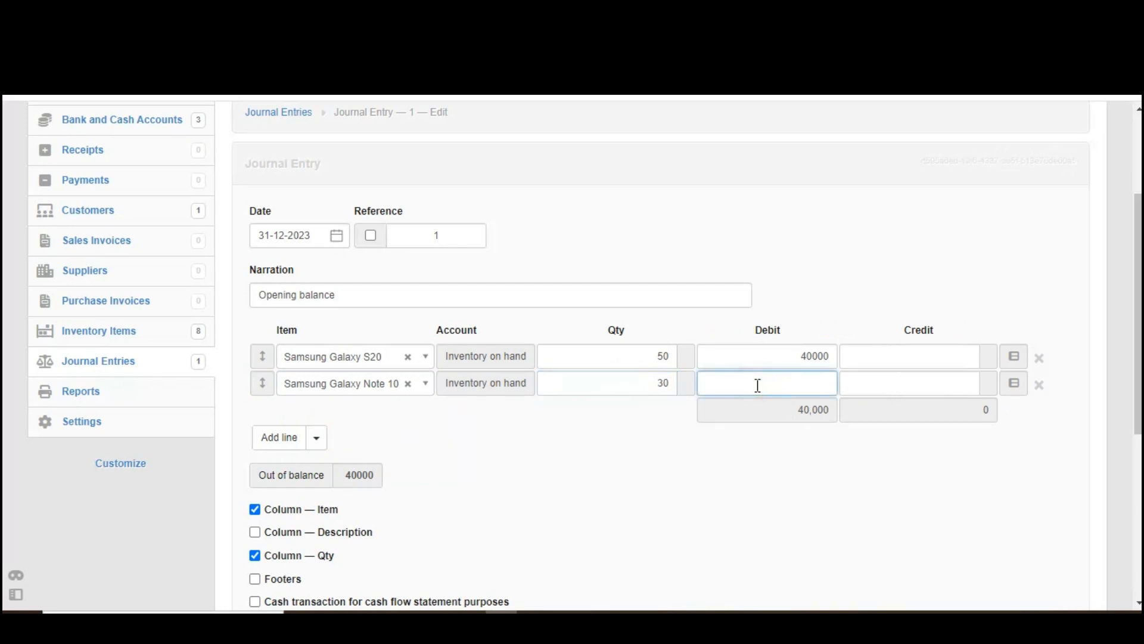
text(27000)
click(385, 385)
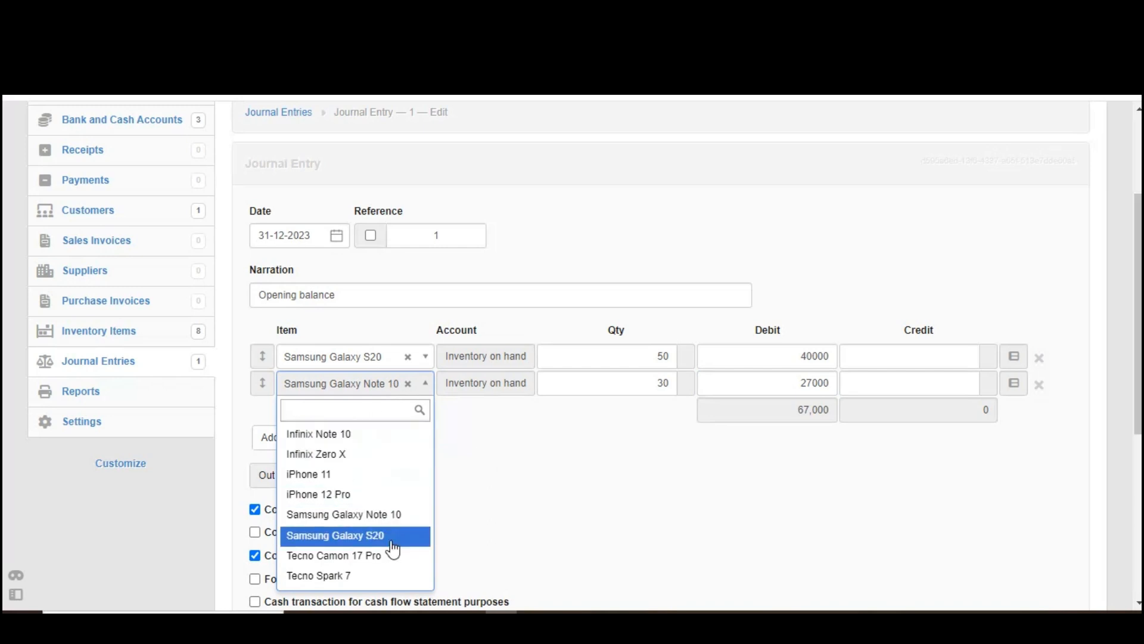
click(462, 442)
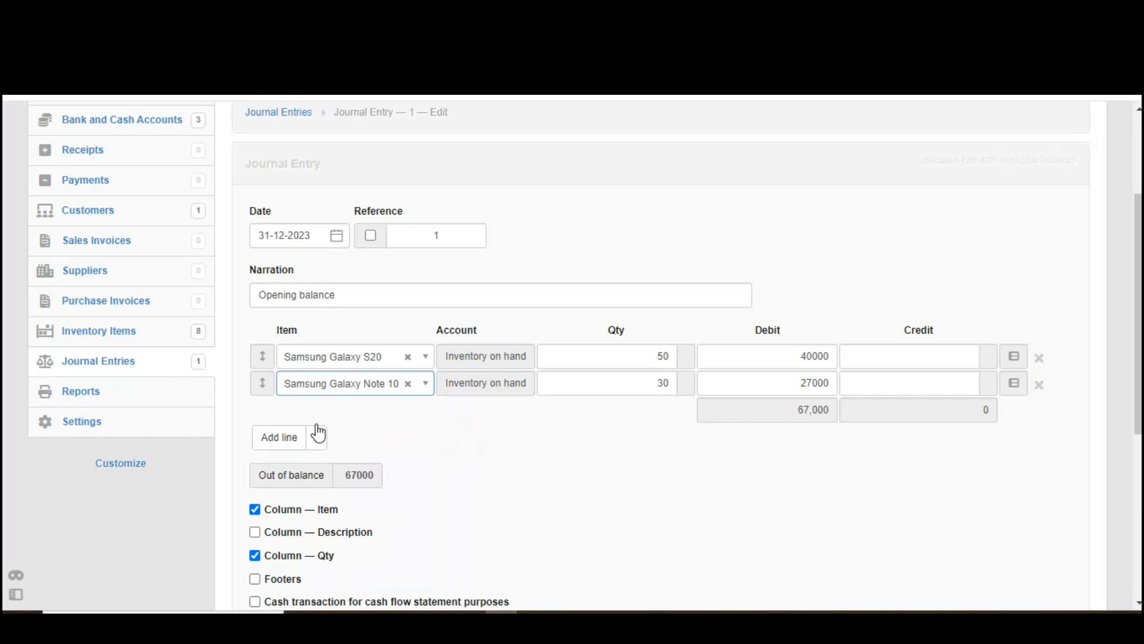
Step: Add a journal line for iPhone 12 Pro with quantity 40 and a debit of 48000
click(279, 441)
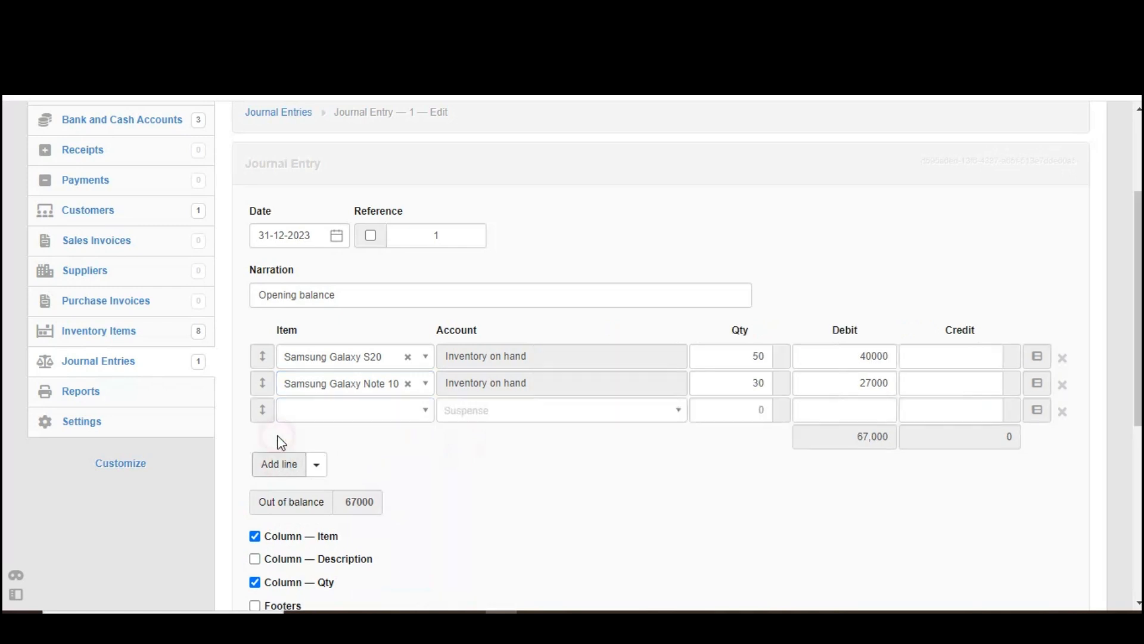
click(336, 415)
text(iph)
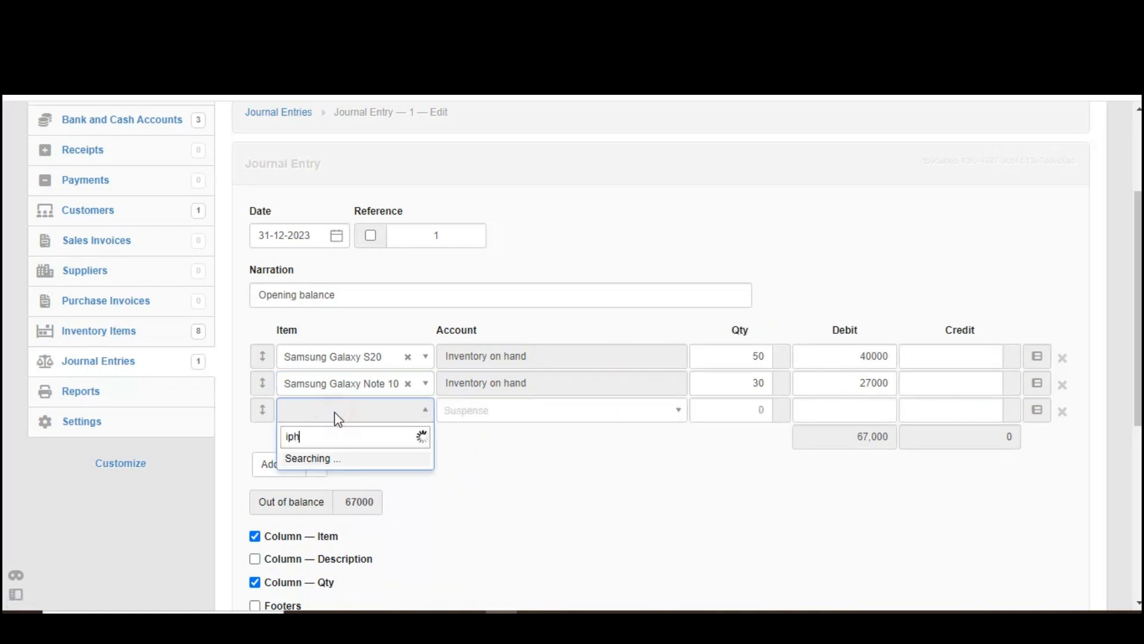
click(350, 480)
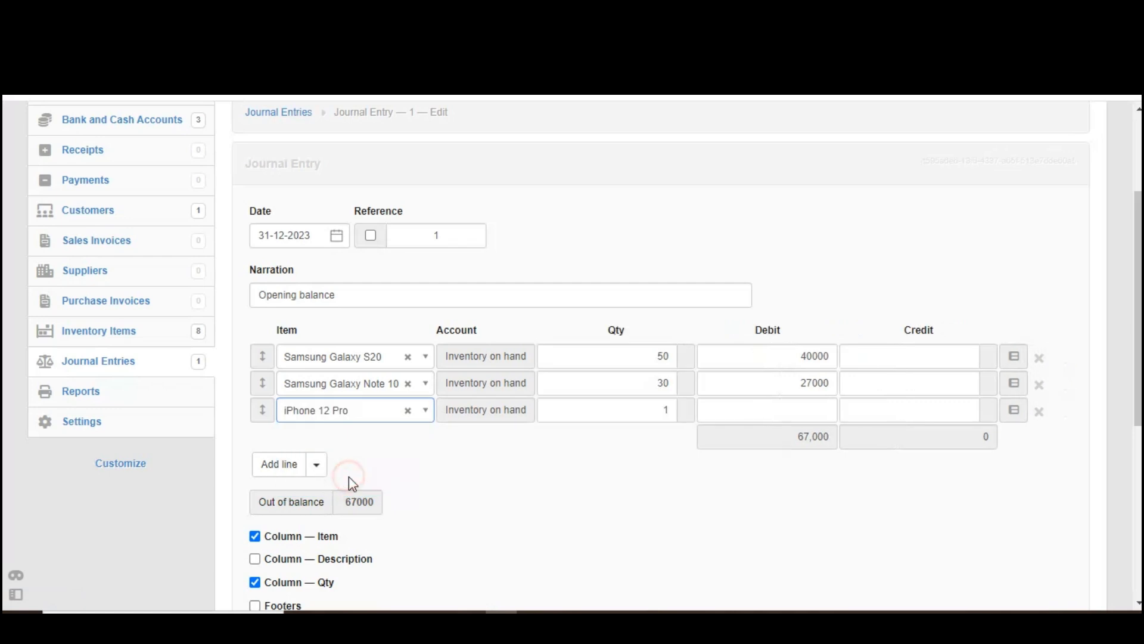
drag(620, 408, 666, 409)
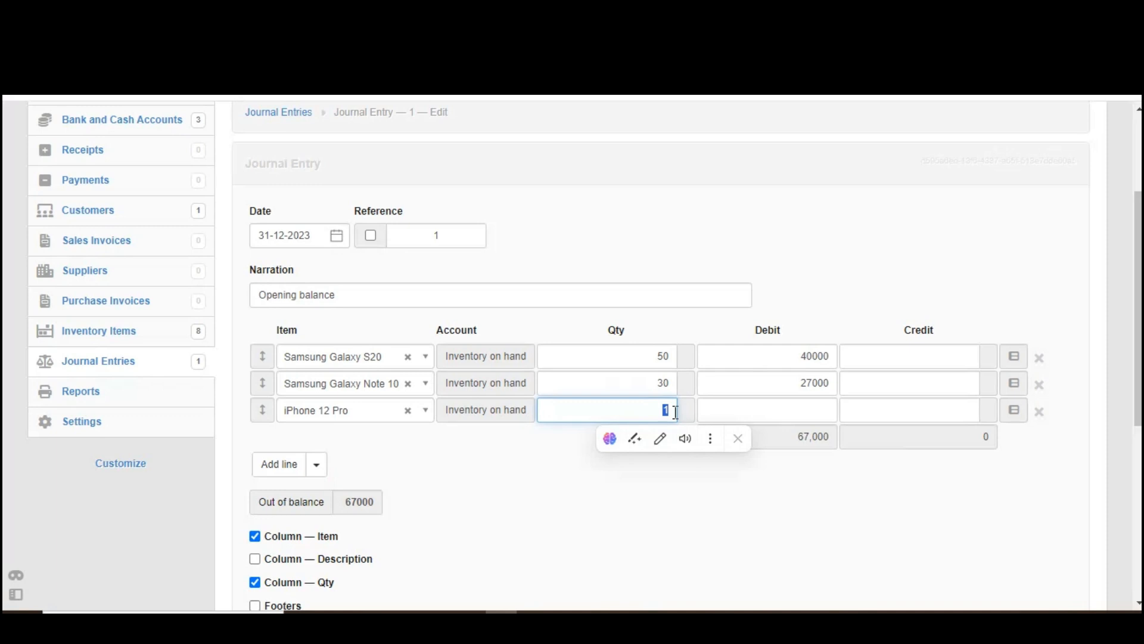
text(40)
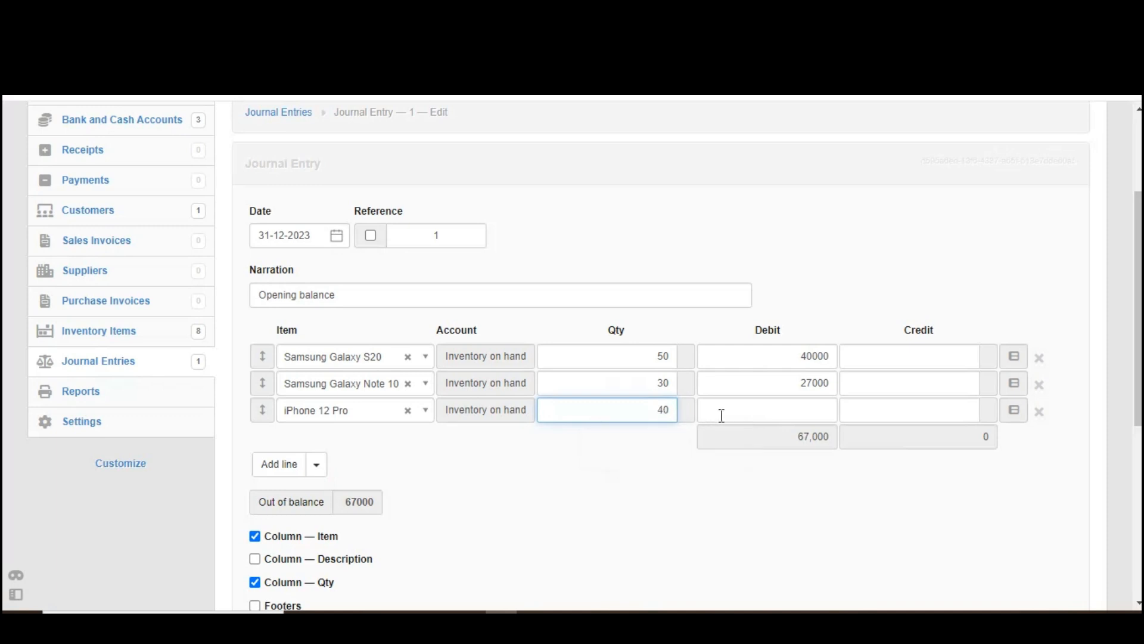
click(755, 416)
text(489)
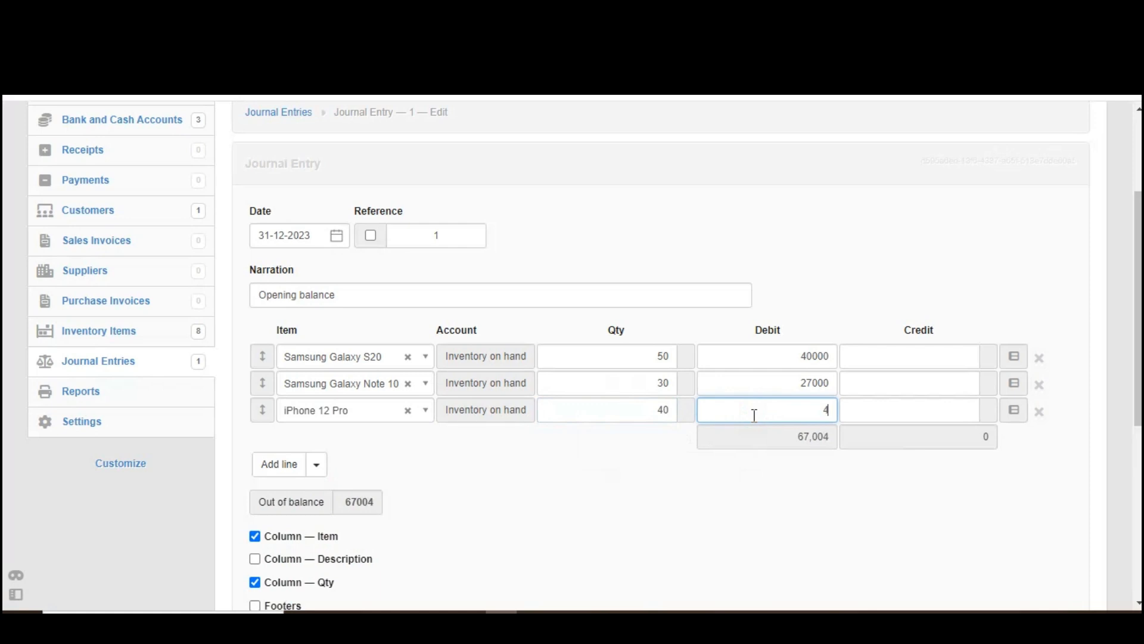
key(BackSpace)
text(000)
click(685, 494)
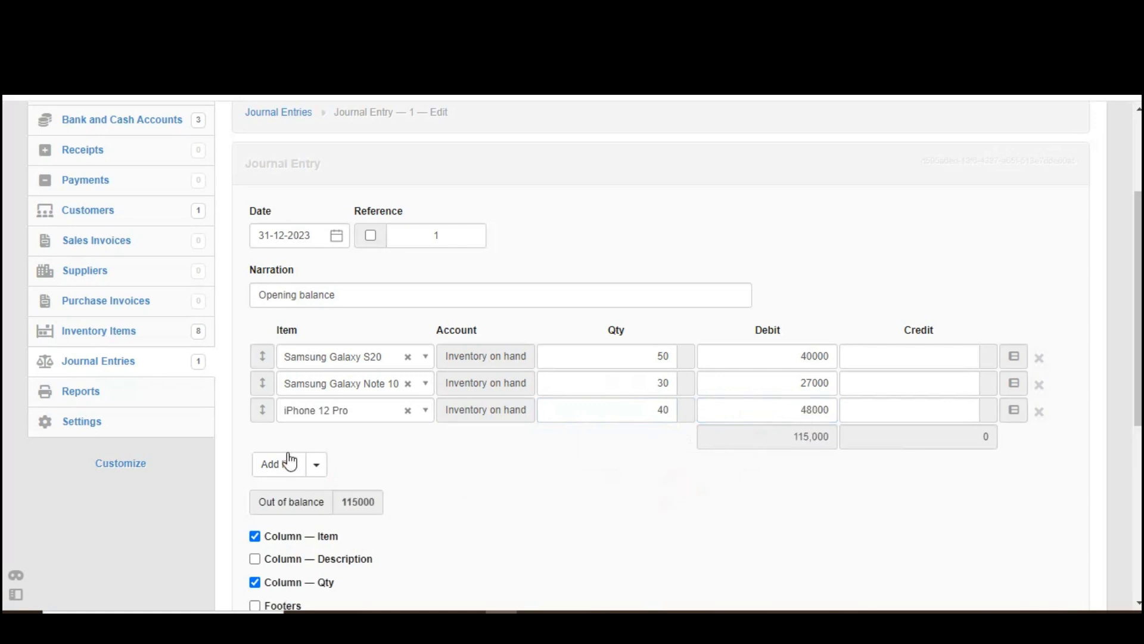
Step: Add a journal line for iPhone 11 with quantity 20 and a debit of 20000
click(279, 464)
click(327, 439)
text(iph)
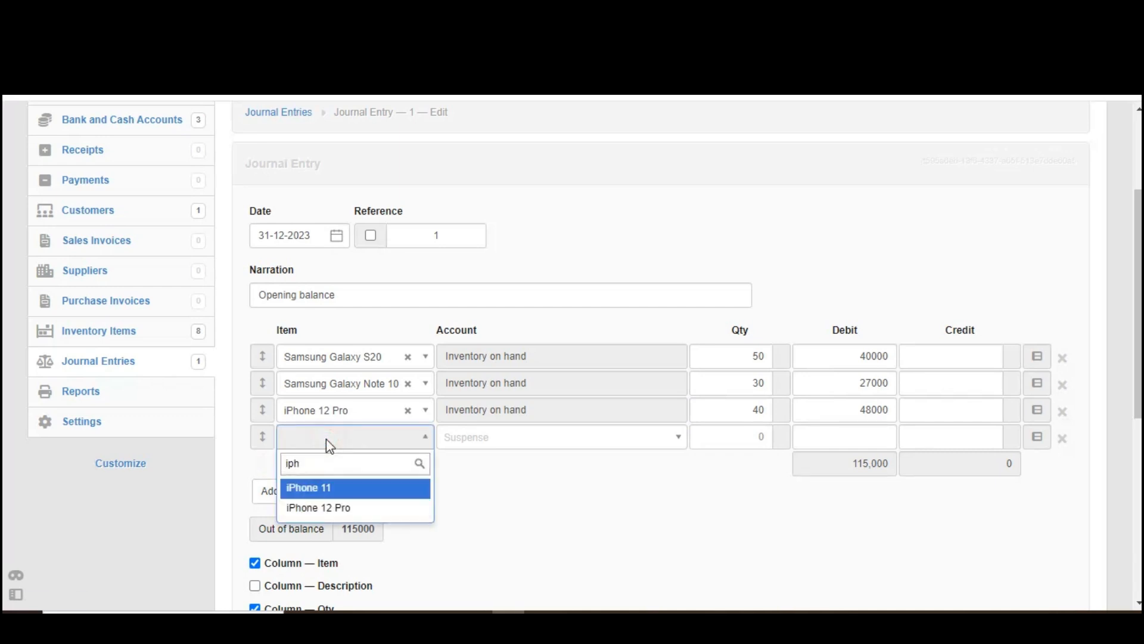
click(335, 490)
drag(643, 440, 672, 441)
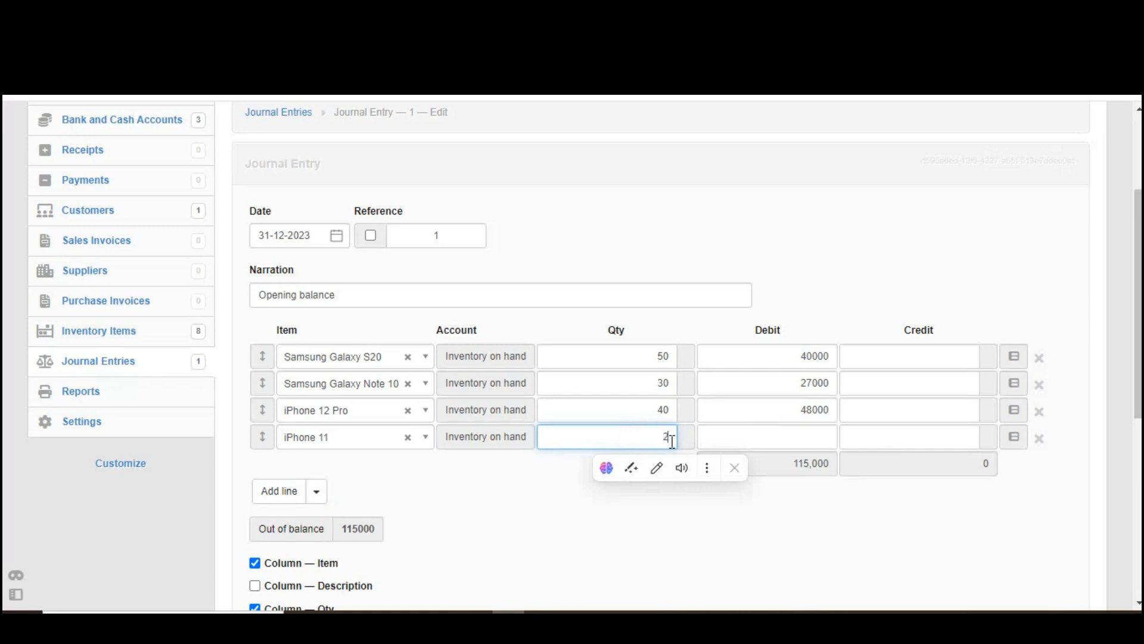
text(20)
click(765, 437)
text(20000)
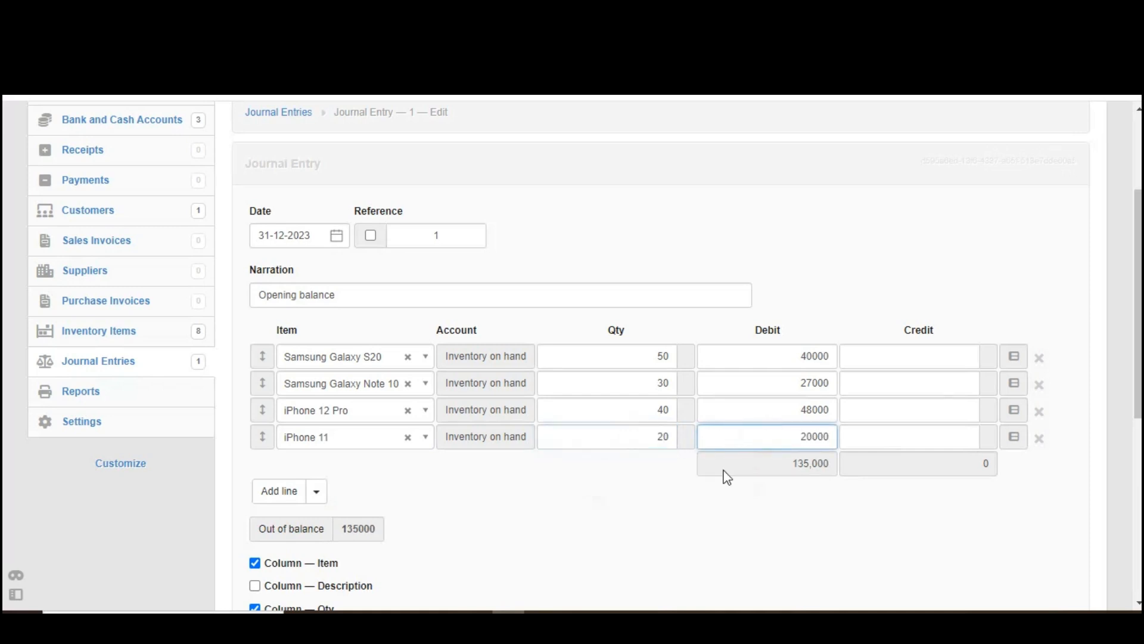
click(689, 529)
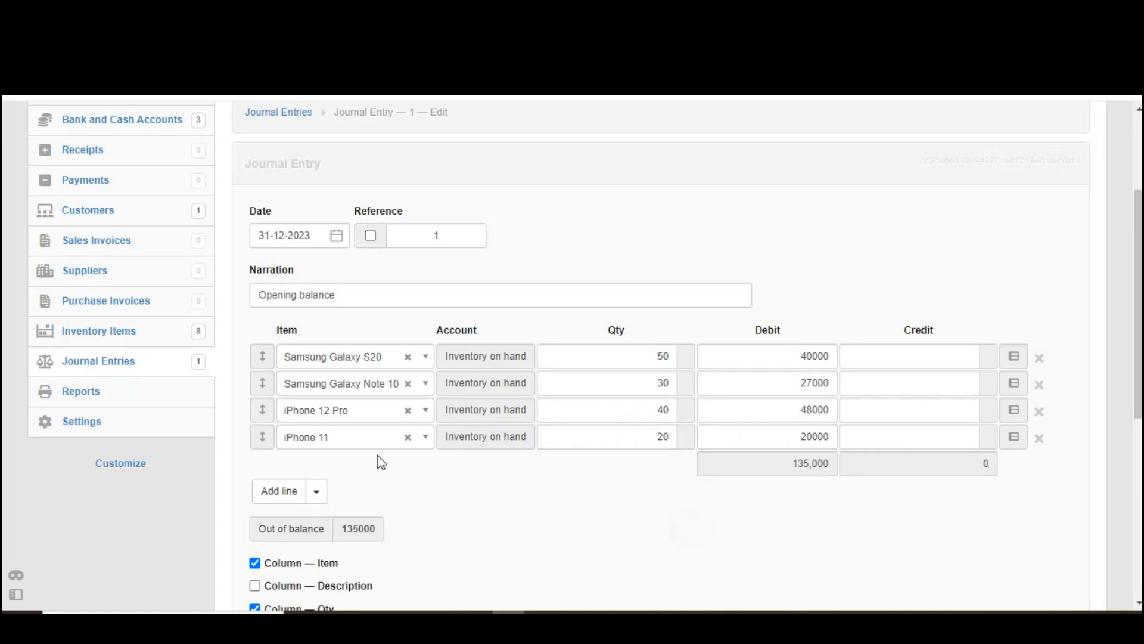
Step: Add a second iPhone 12 Pro journal line with quantity 60 and a debit of 12000
click(278, 493)
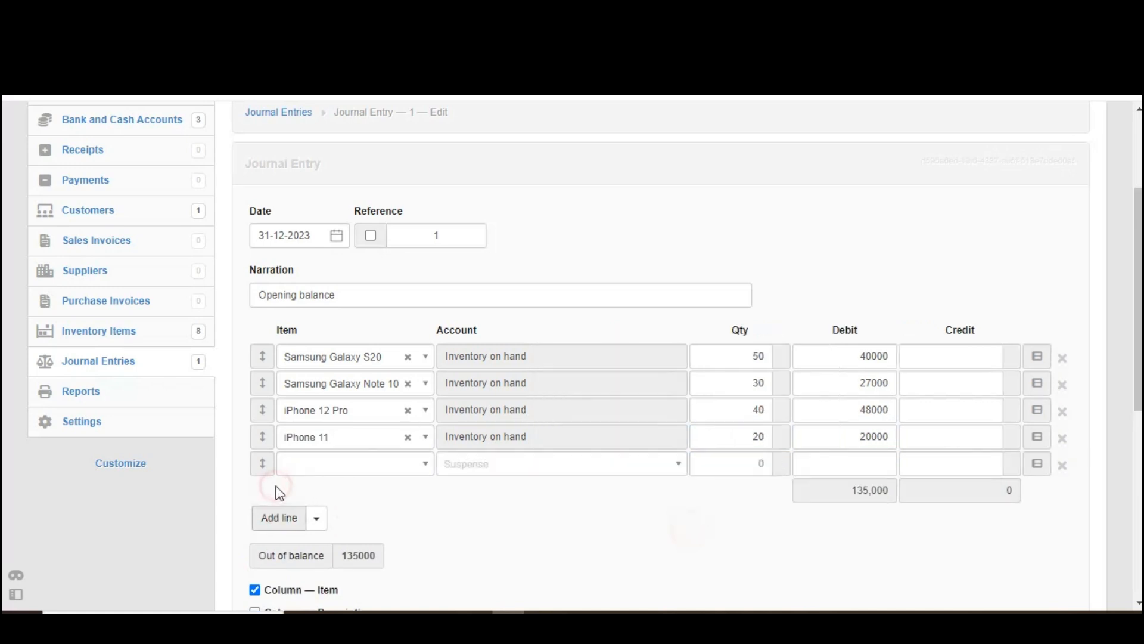
click(331, 460)
text(iph)
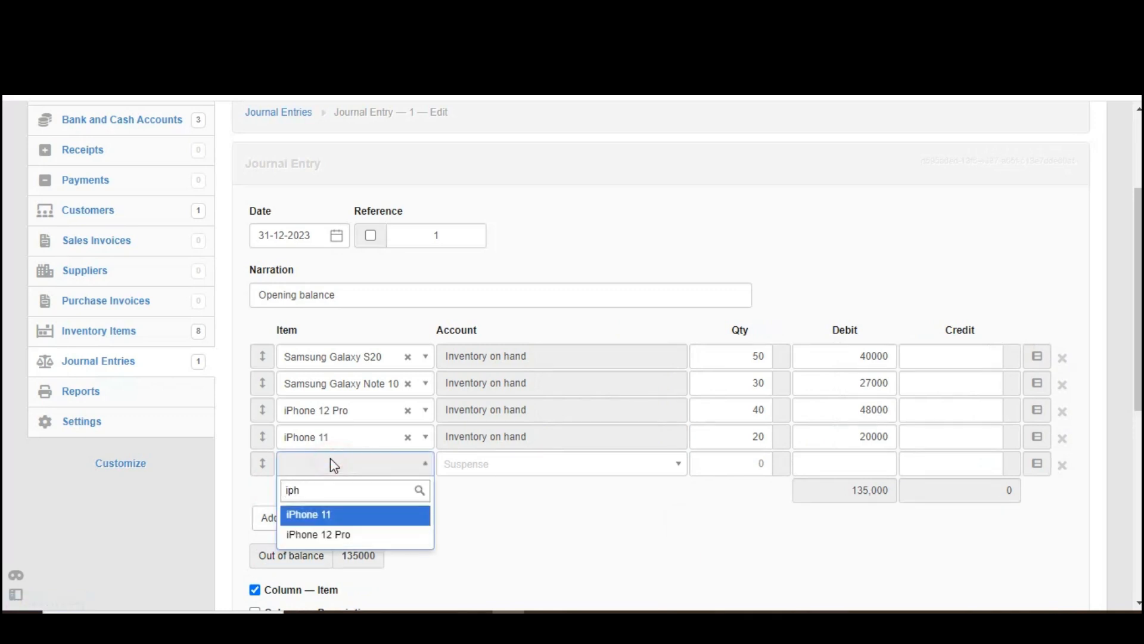
click(340, 534)
drag(658, 465, 683, 468)
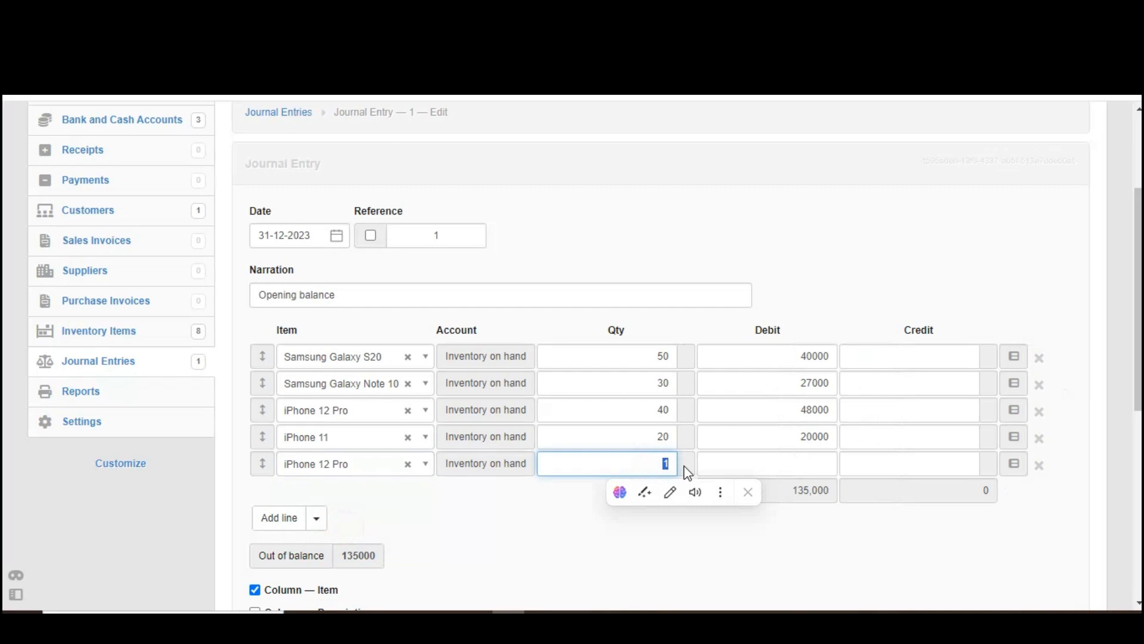
text(60)
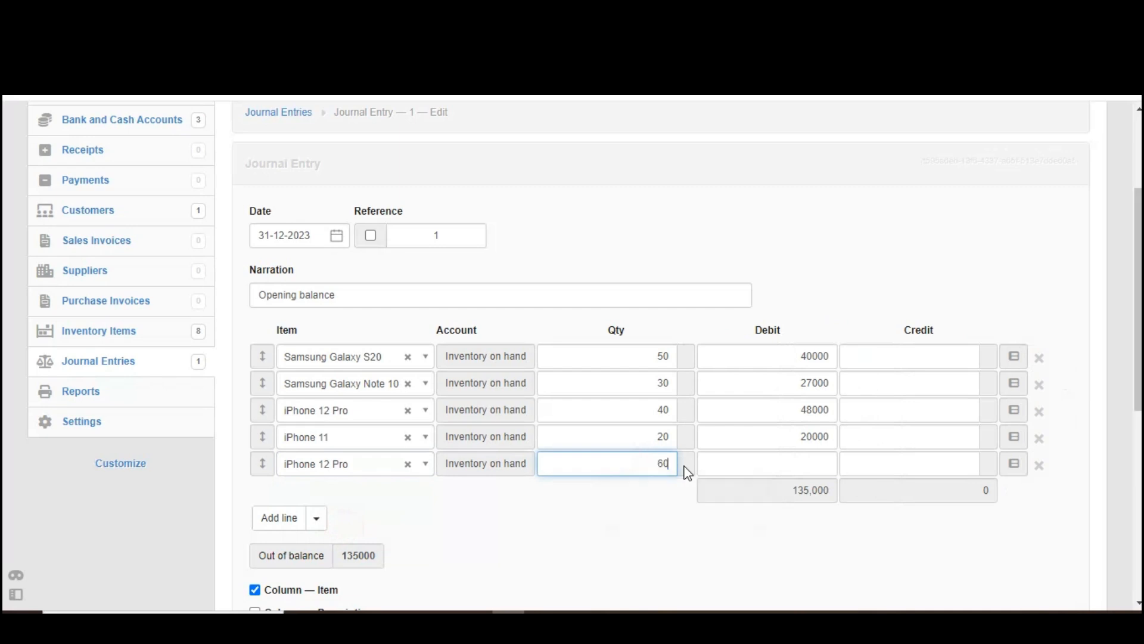
click(756, 459)
text(12000)
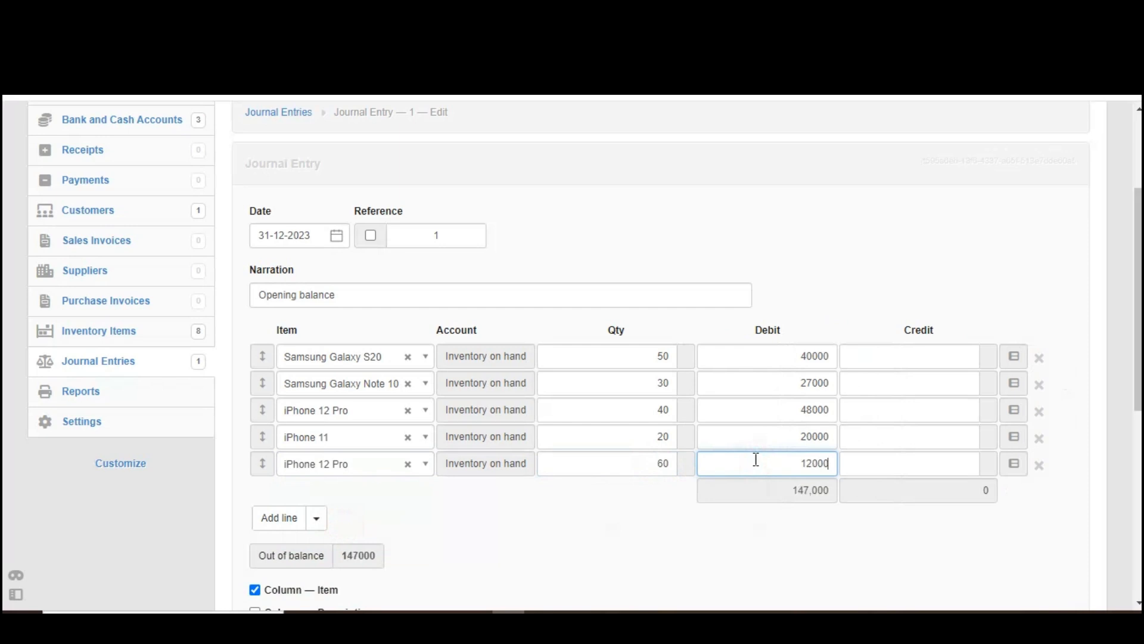
click(567, 539)
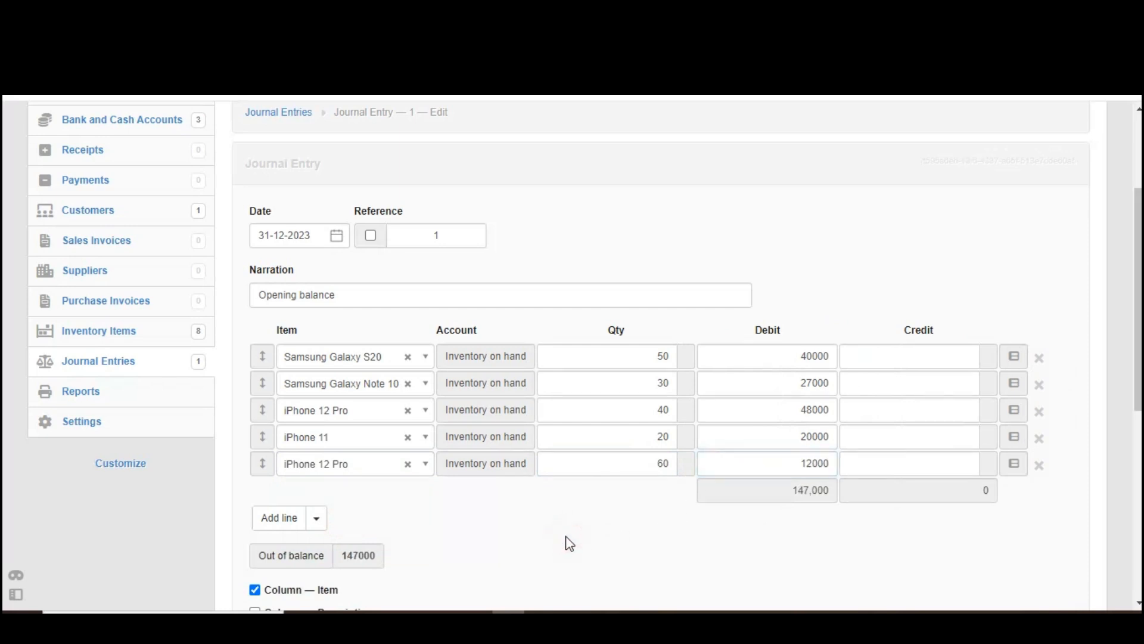
Step: Add a journal line for Infinix Note 10 with quantity 35 and a debit of 5250
click(280, 524)
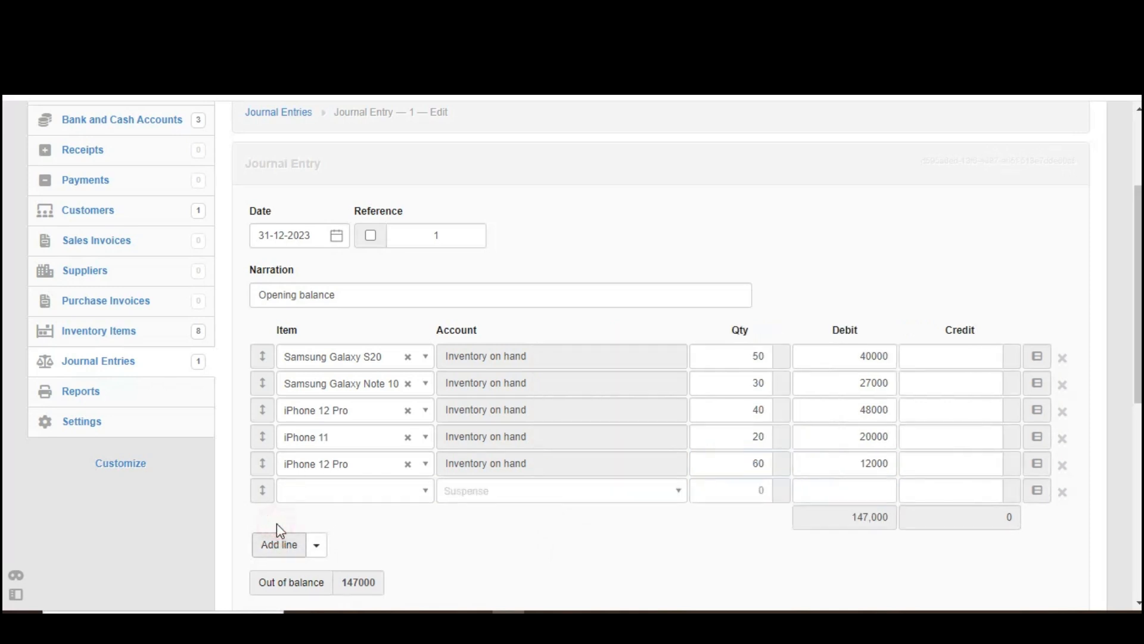
click(334, 493)
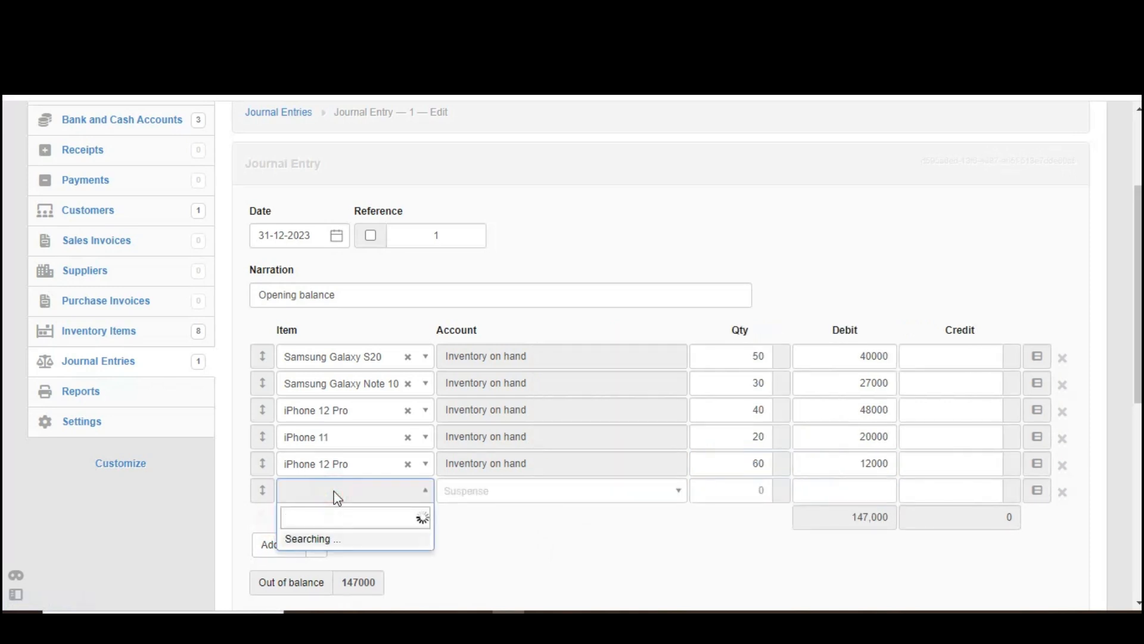
text(inf)
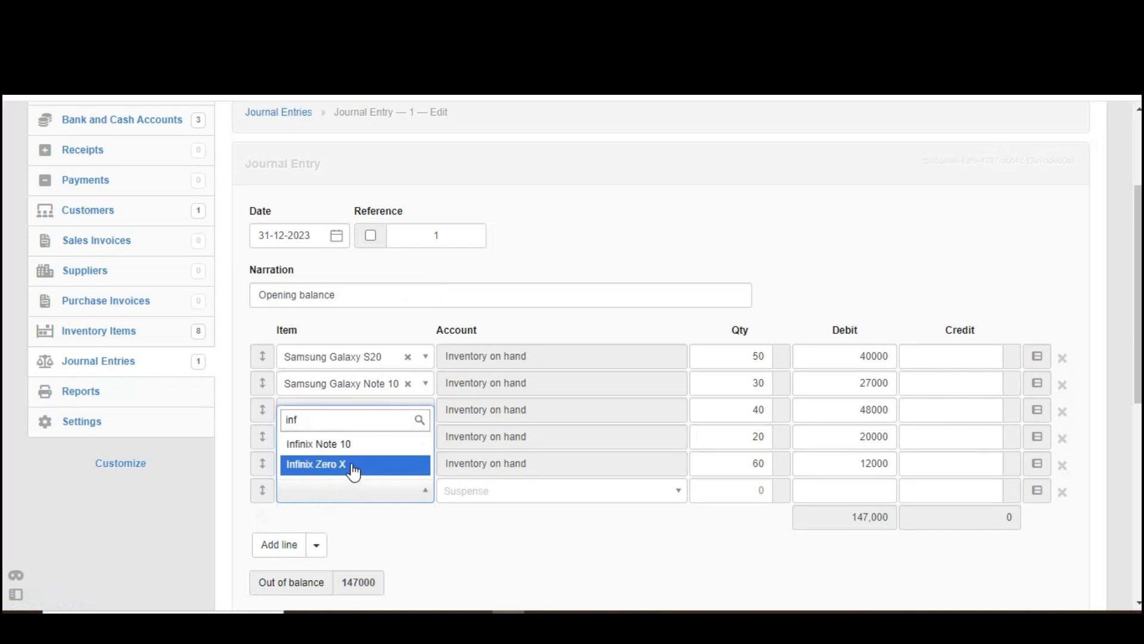
click(364, 445)
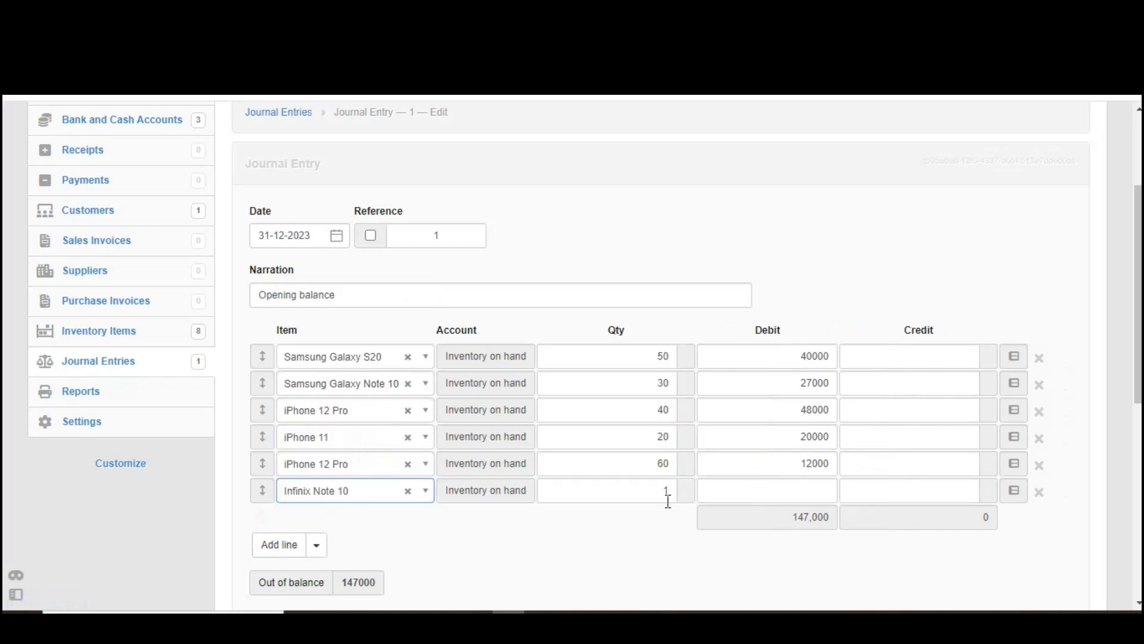
double_click(662, 492)
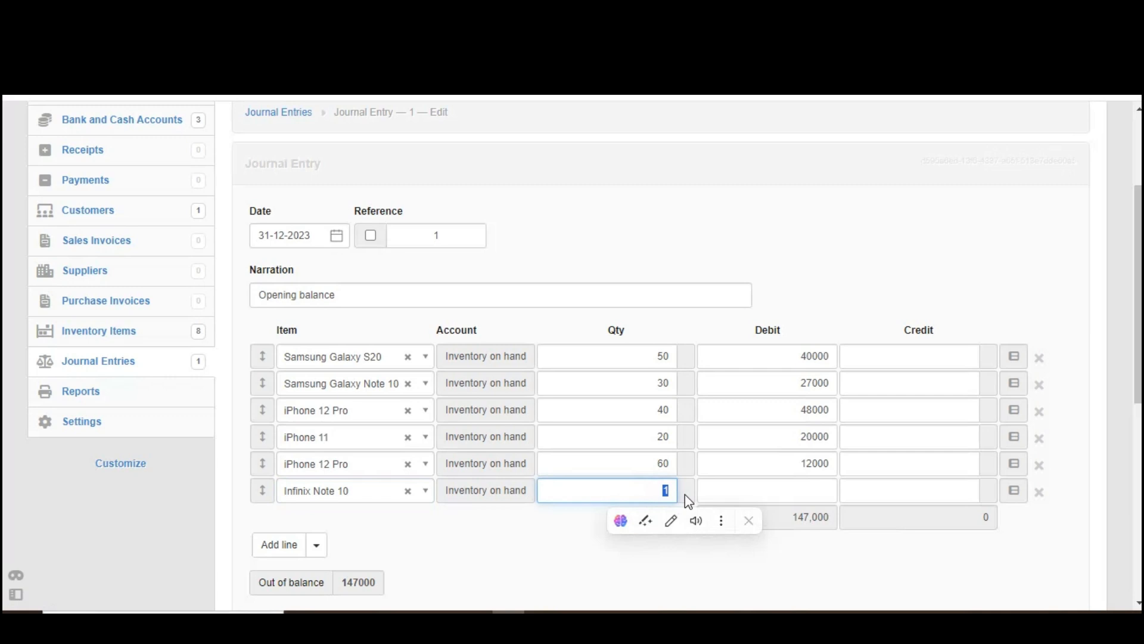
text(35)
click(768, 490)
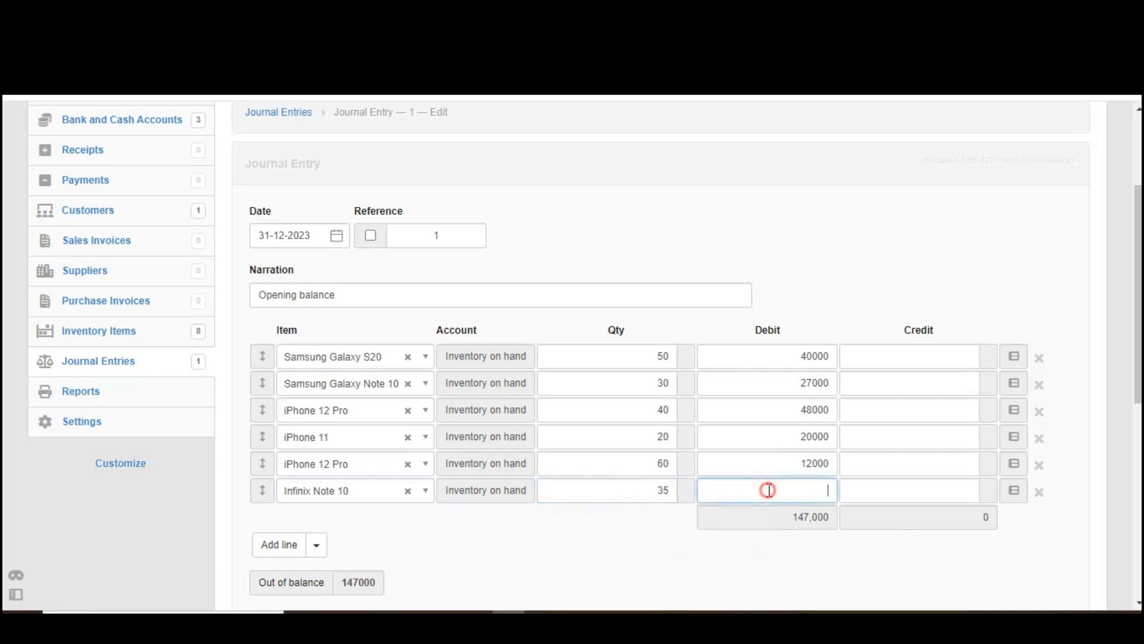
text(5250)
Step: Add a journal line for Tecno Camon 17 Pro with quantity 25, leaving its debit blank
scroll(1120, 340, down, 3)
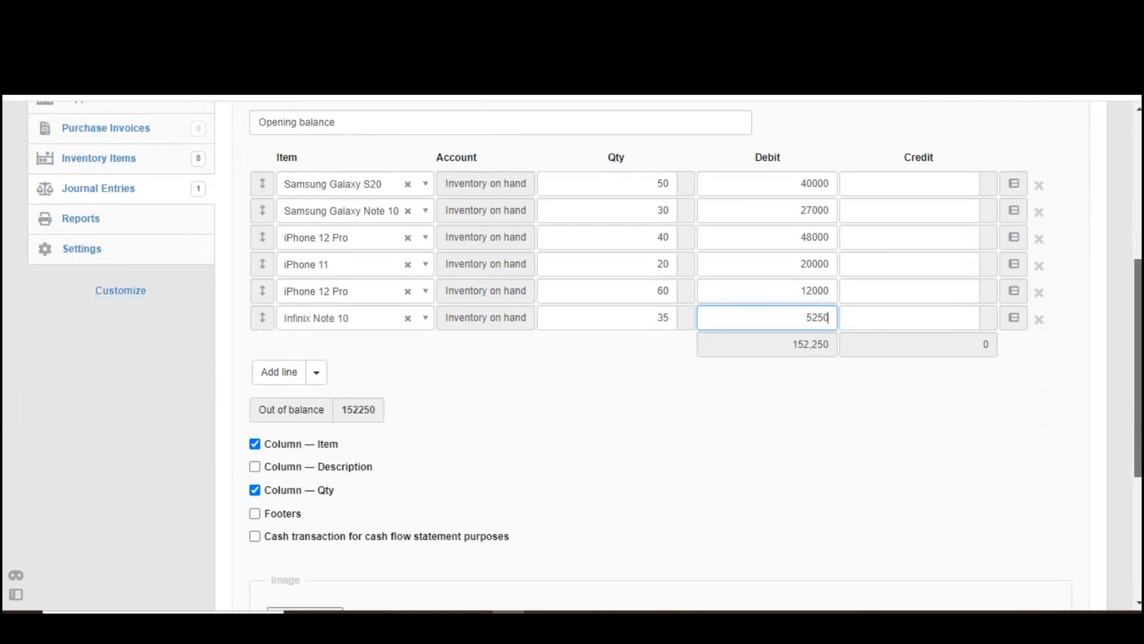
click(272, 362)
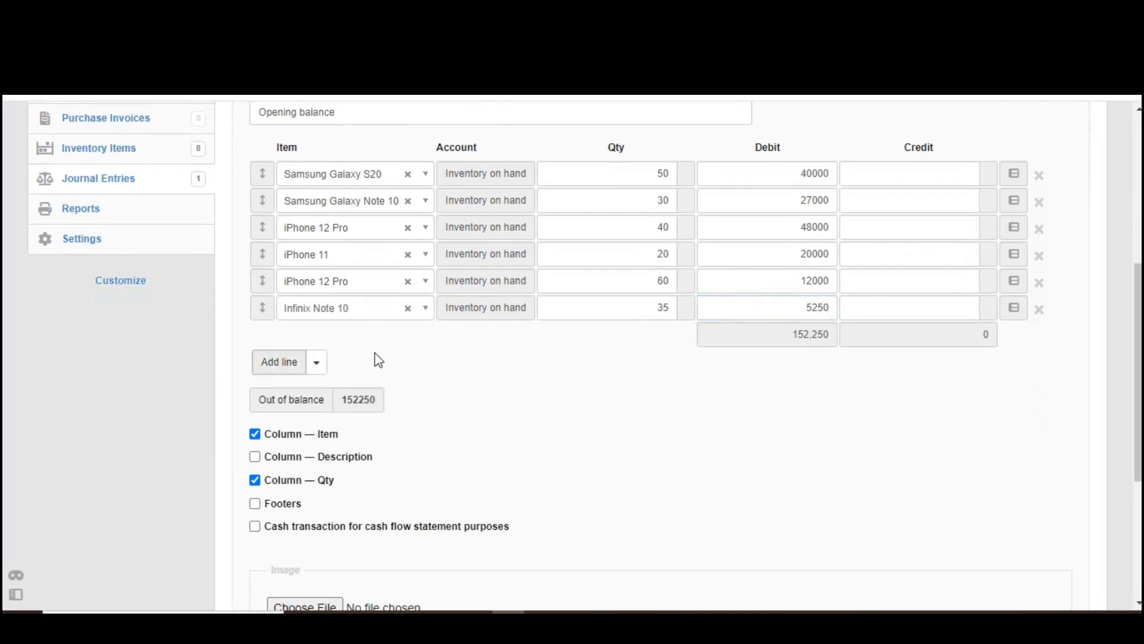
click(280, 361)
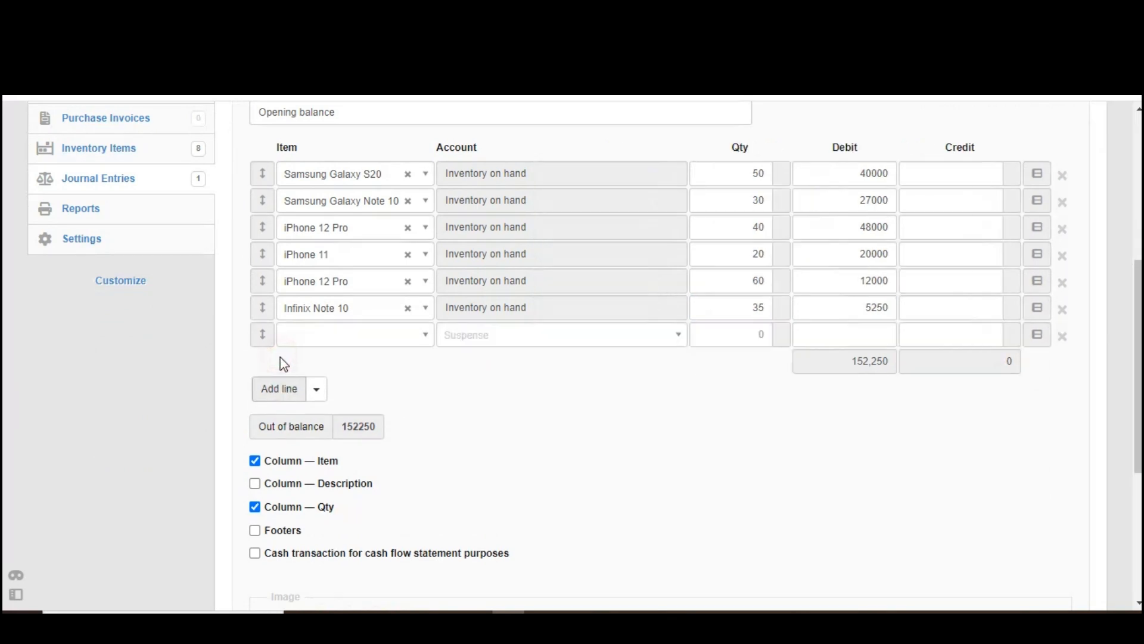
click(343, 333)
text(tec)
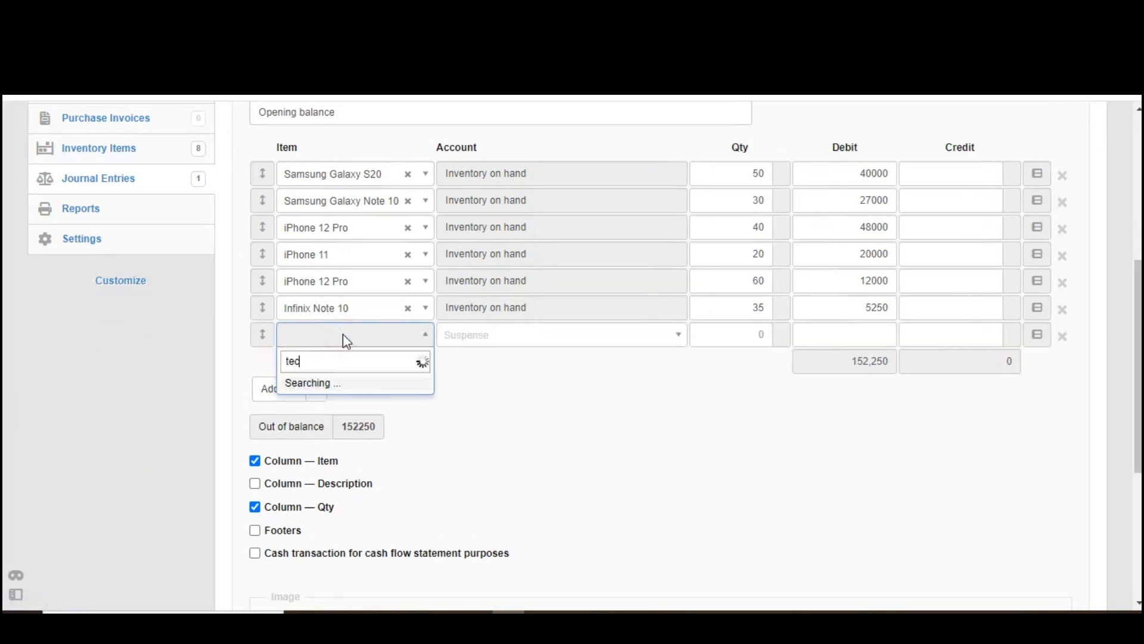
click(357, 388)
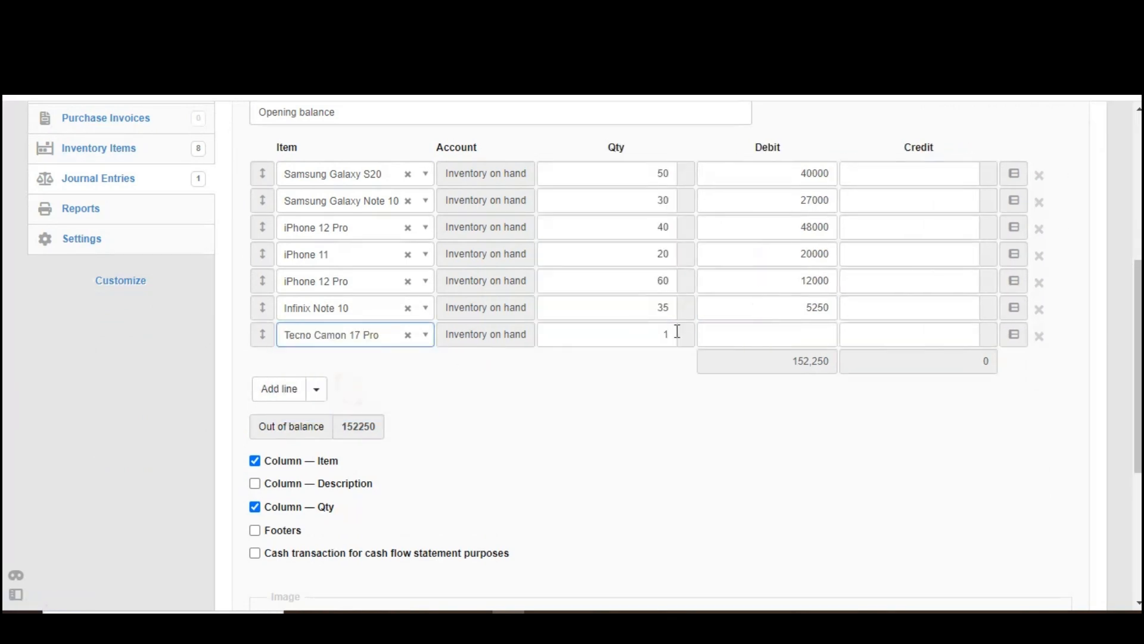
click(658, 338)
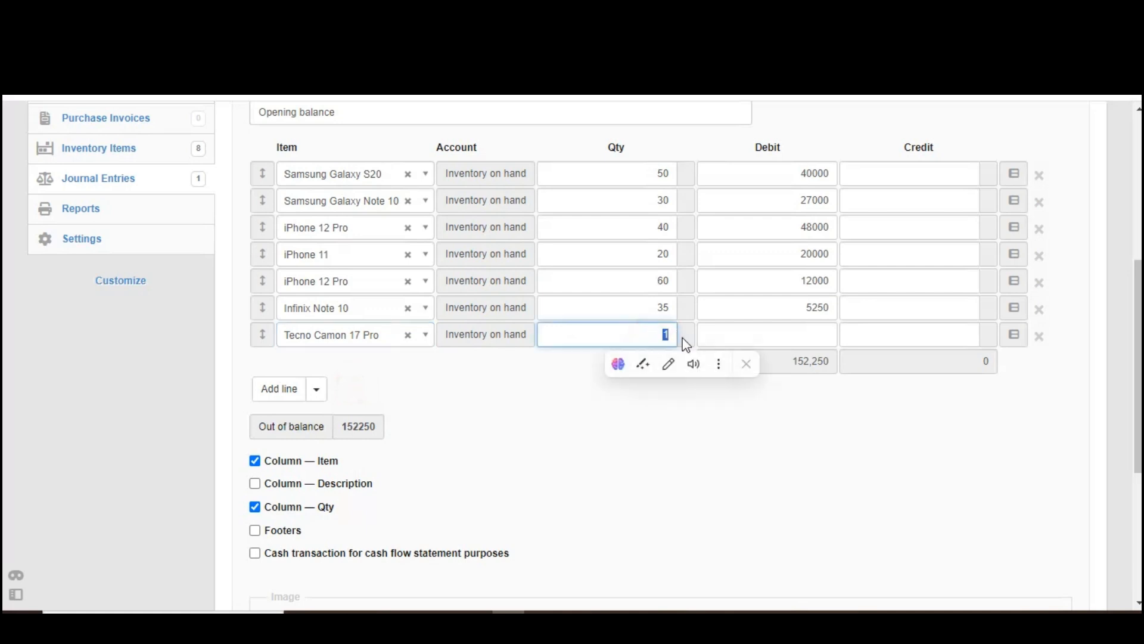
text(24)
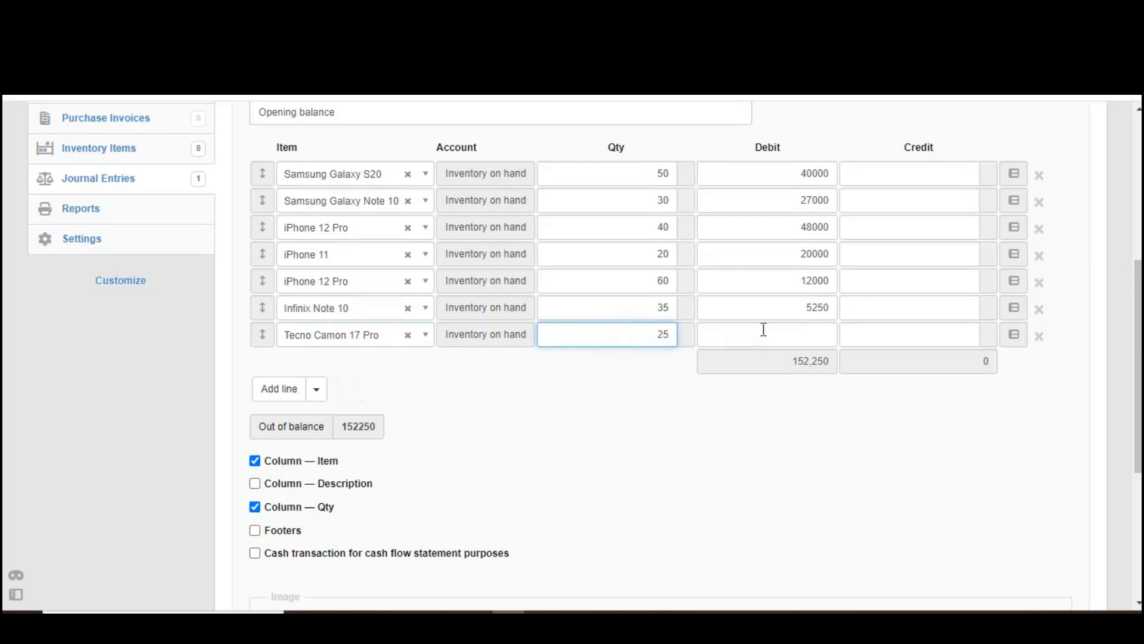
click(774, 333)
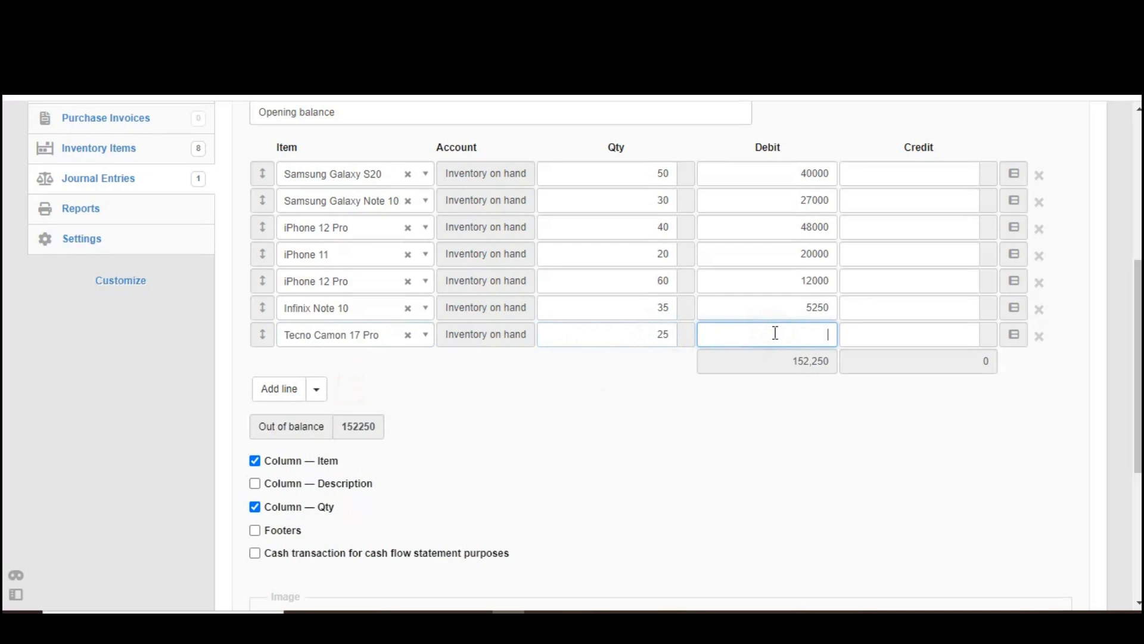
Step: Add a journal line for Tecno Spark 7 with quantity 45 and a debit of 6750
click(292, 390)
click(329, 368)
text(spar)
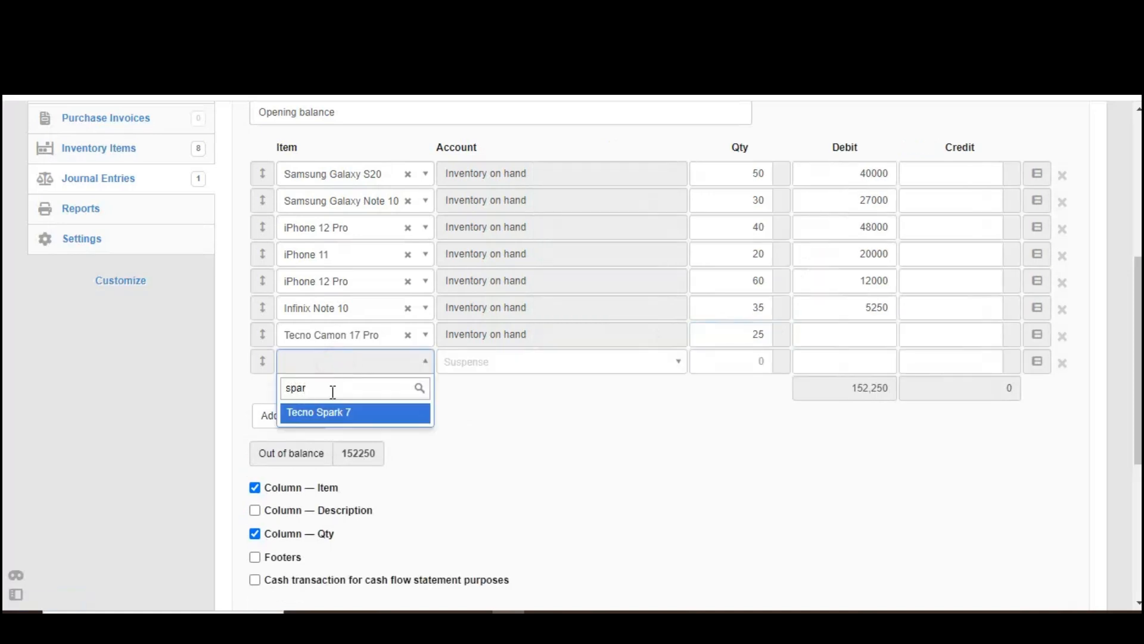
click(328, 411)
drag(646, 357, 684, 365)
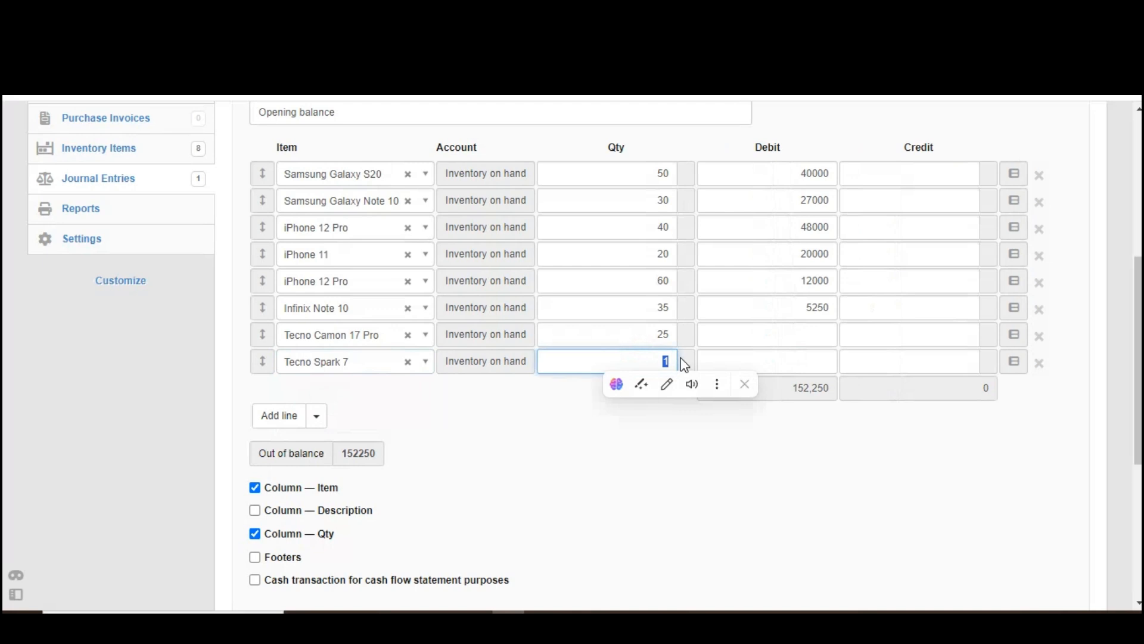
text(45)
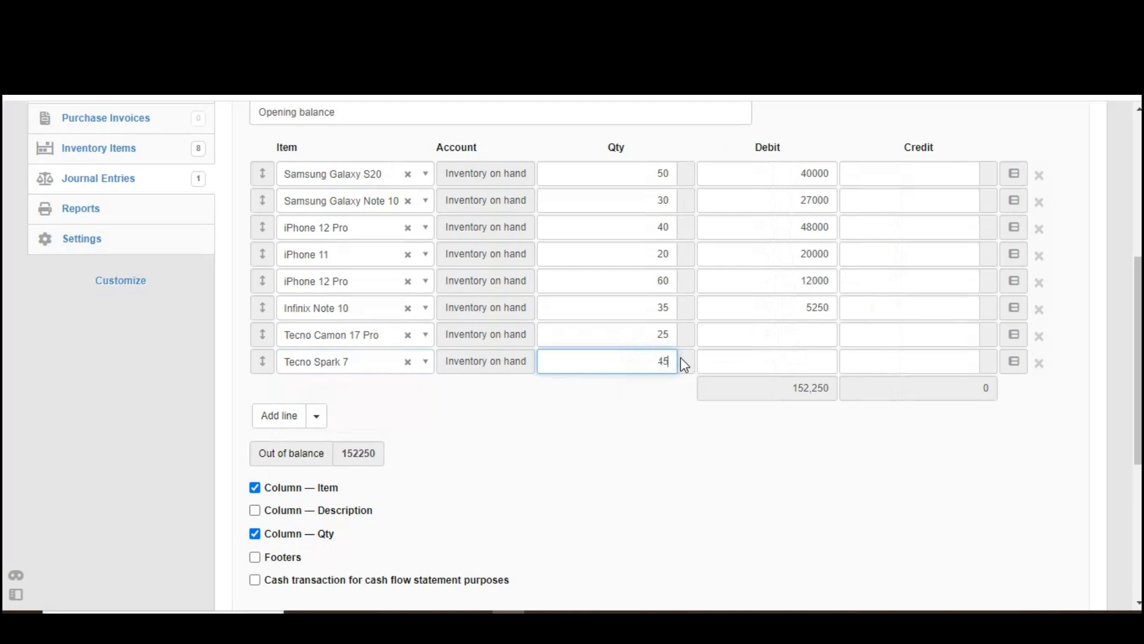
click(752, 359)
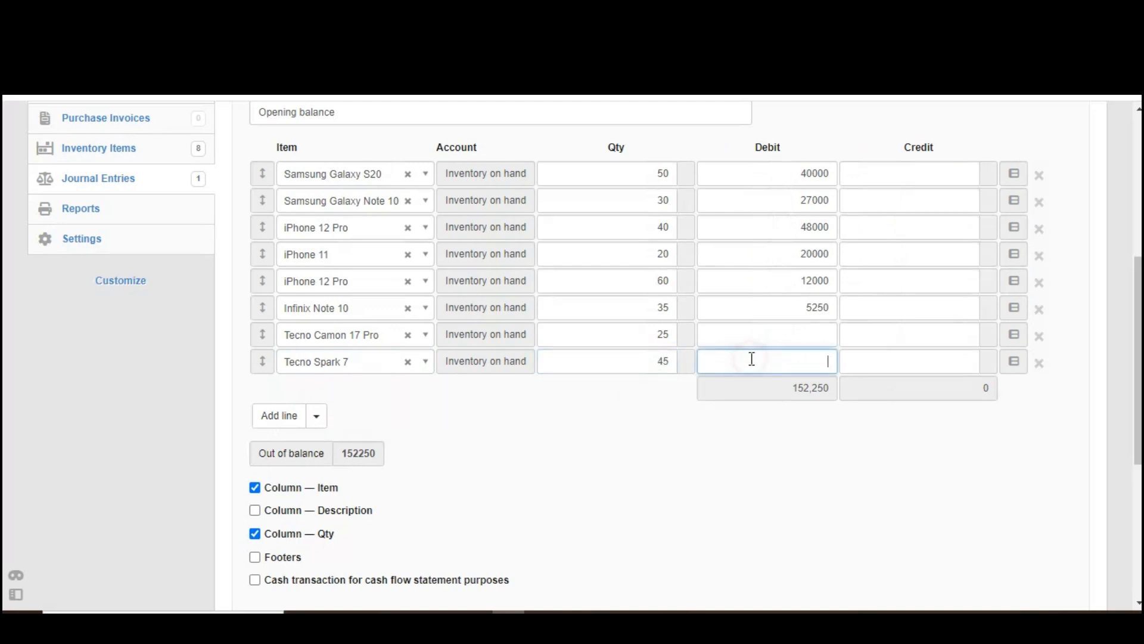
text(6750)
click(777, 463)
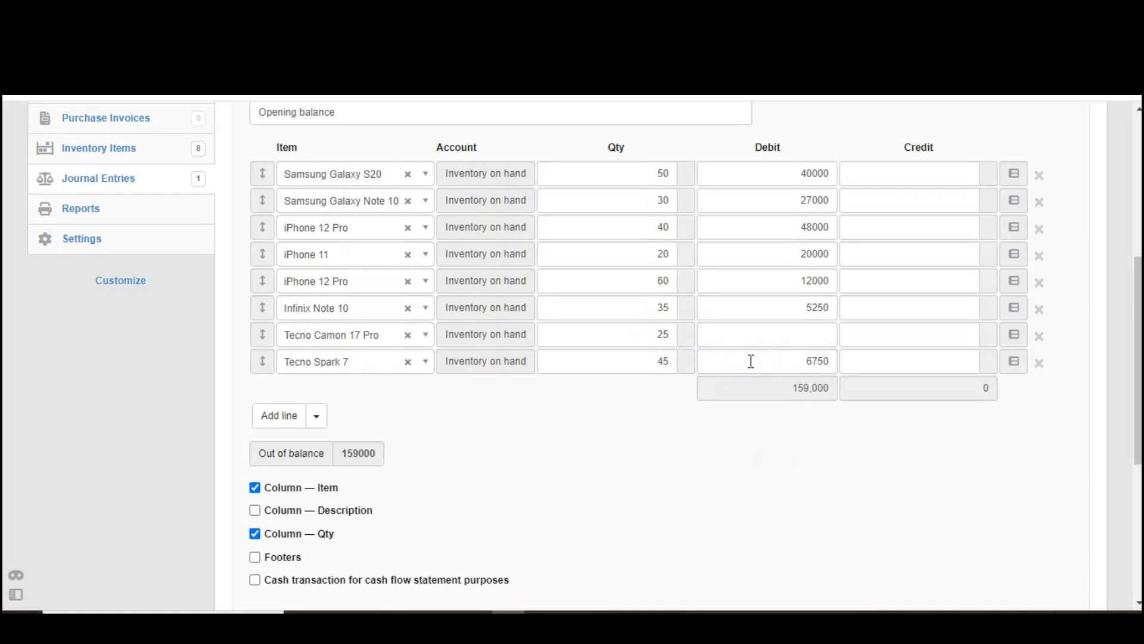
drag(1138, 307, 1139, 270)
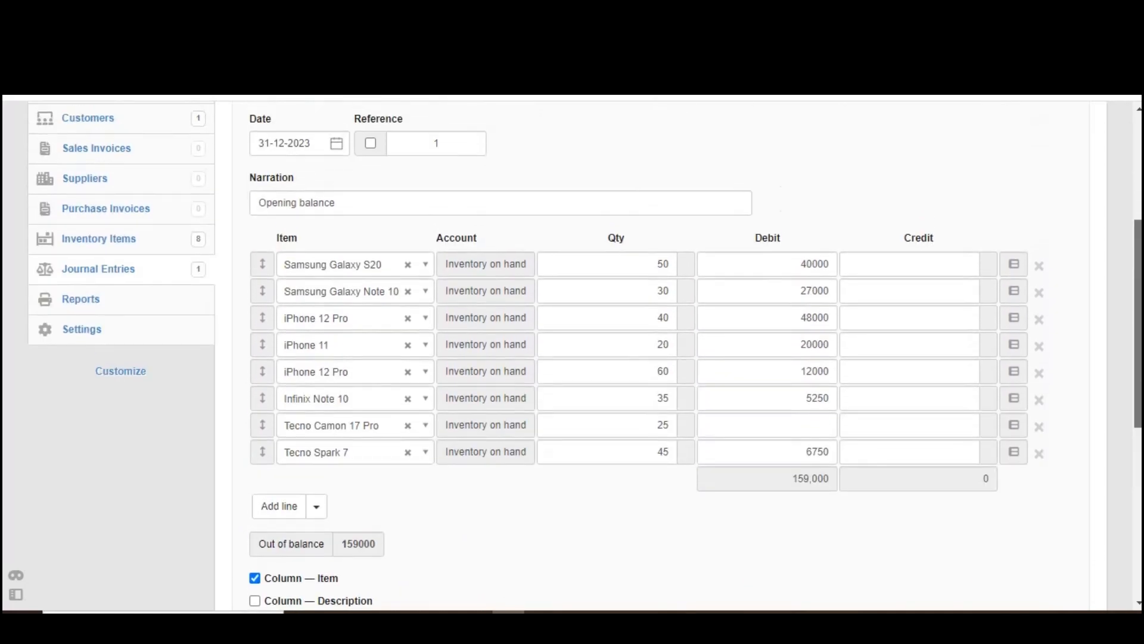
drag(413, 194, 251, 192)
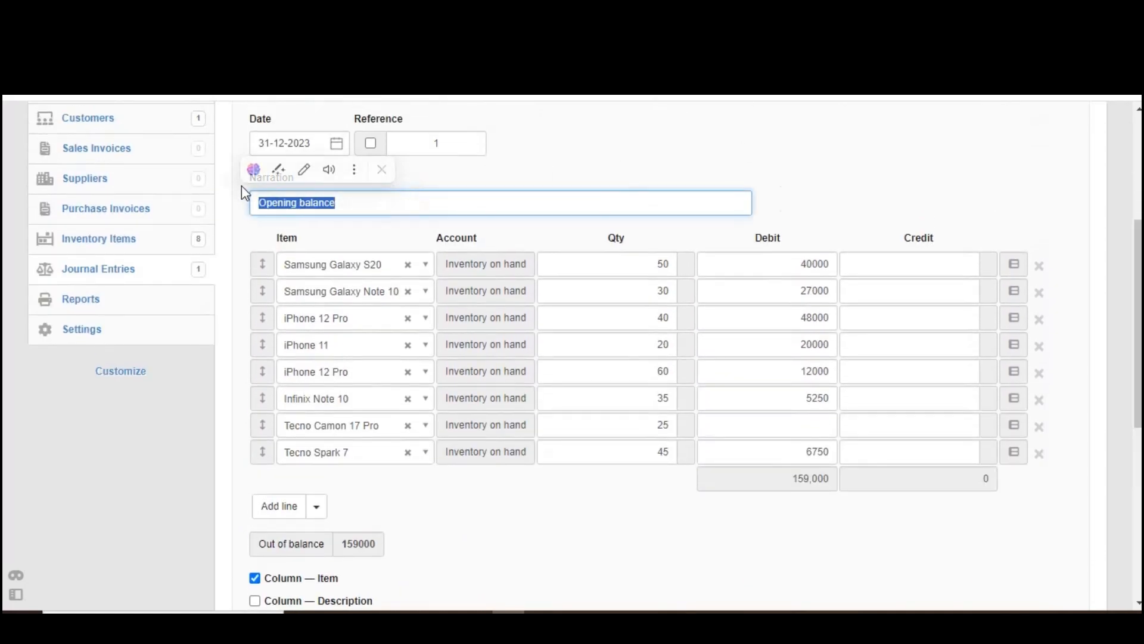
click(566, 168)
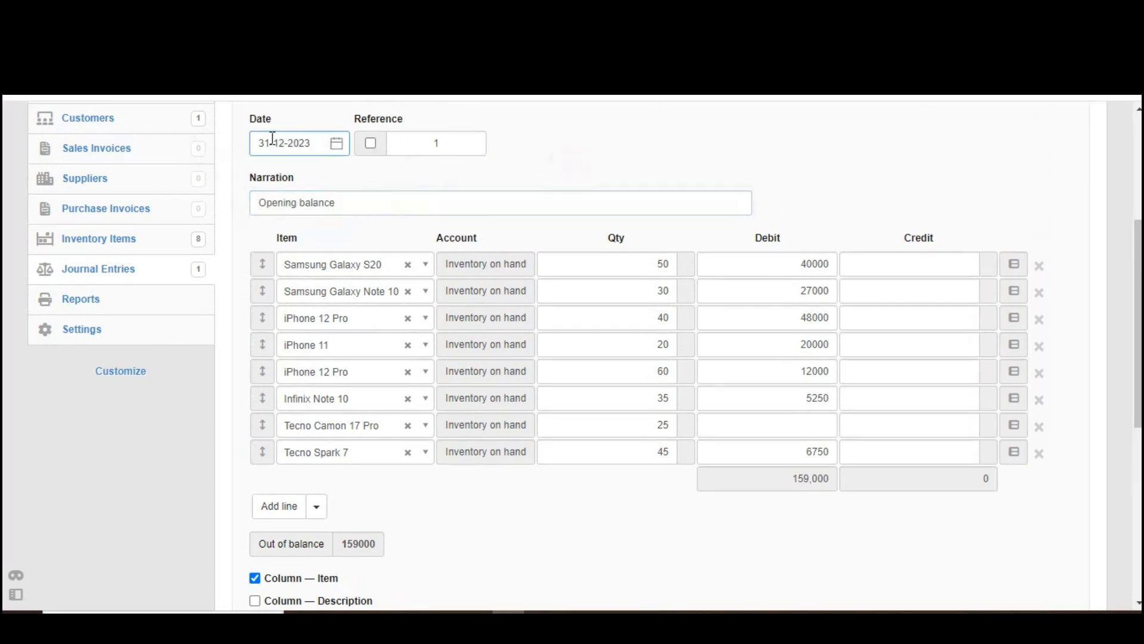
drag(315, 146, 249, 144)
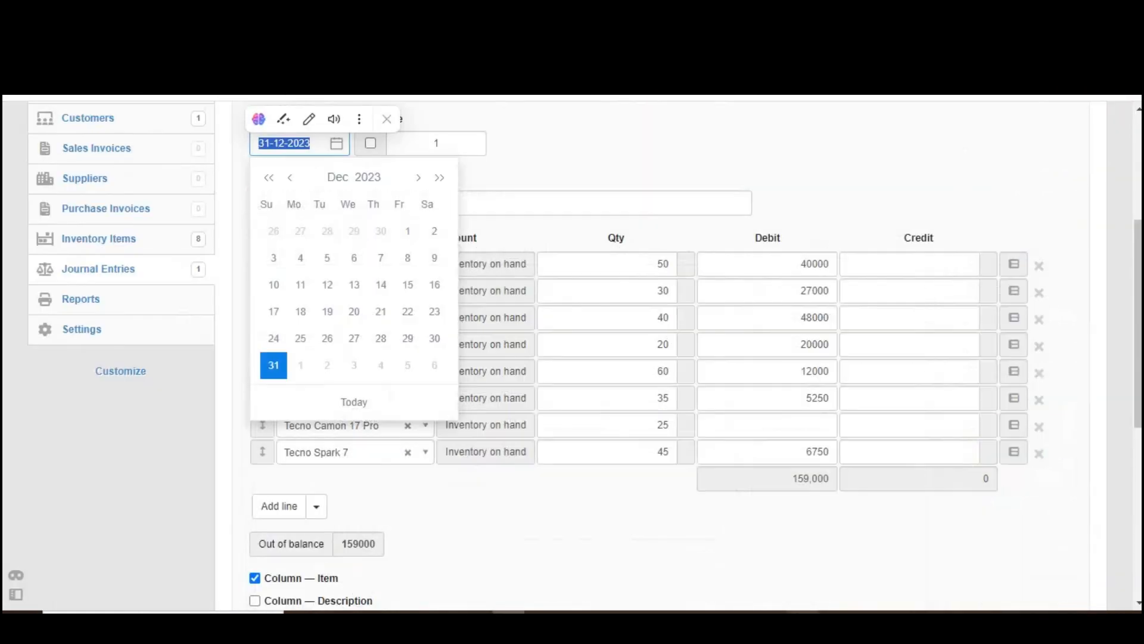
click(678, 182)
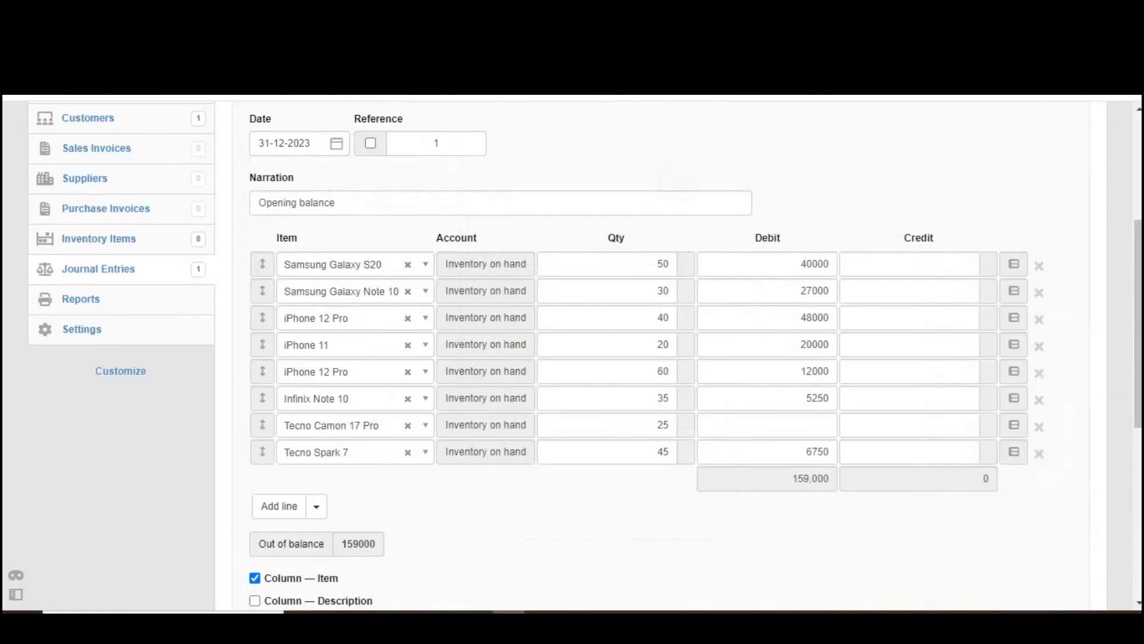
Step: Switch the journal entry's reference to automatic numbering and save the updated entry
click(370, 144)
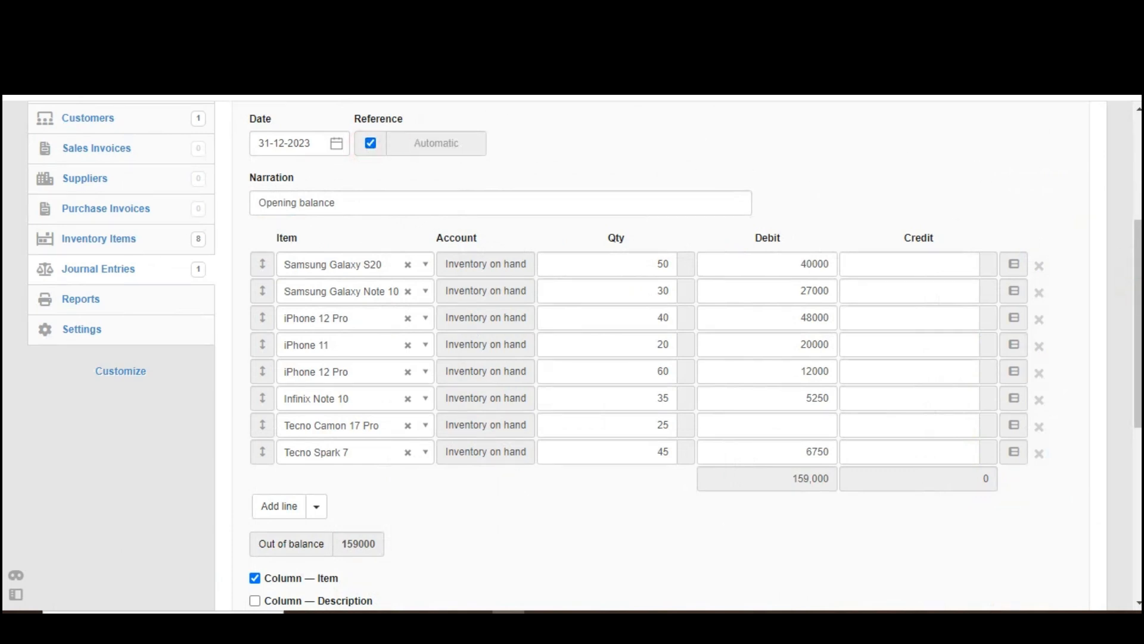
scroll(596, 357, down, 3)
scroll(596, 358, up, 4)
scroll(596, 358, down, 4)
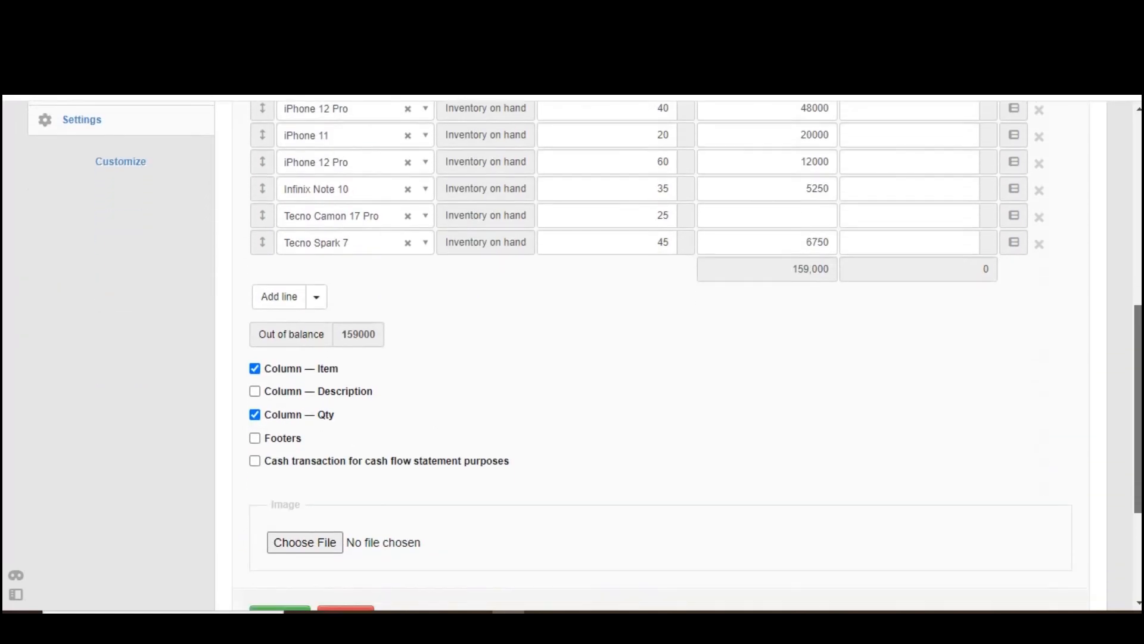
scroll(1140, 459, up, 3)
scroll(1140, 459, down, 4)
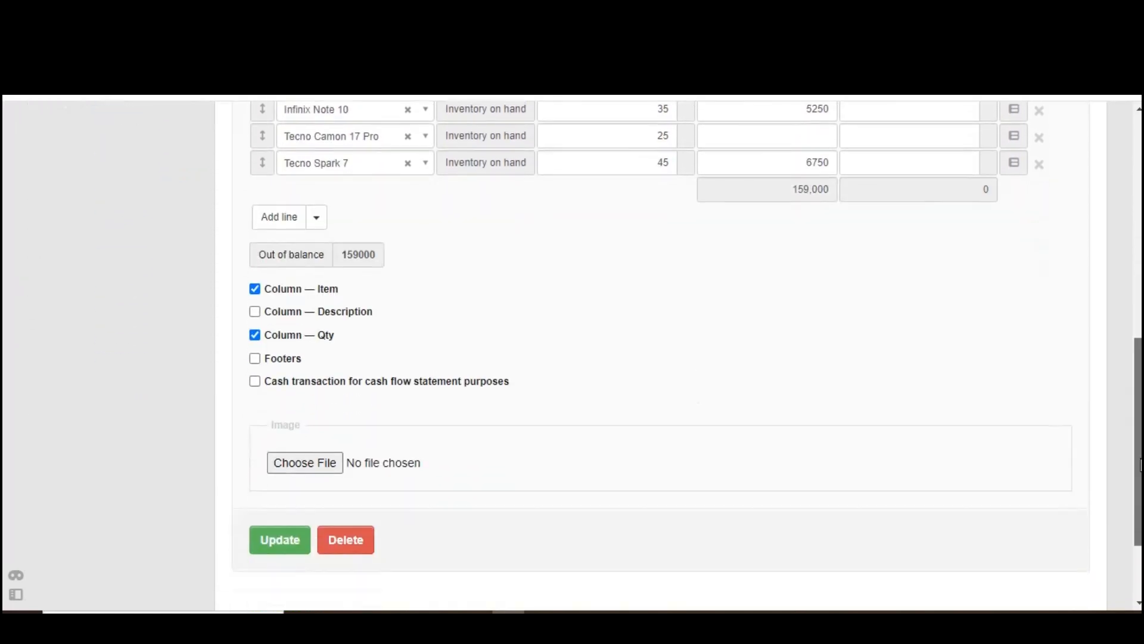
scroll(1140, 459, down, 1)
click(298, 488)
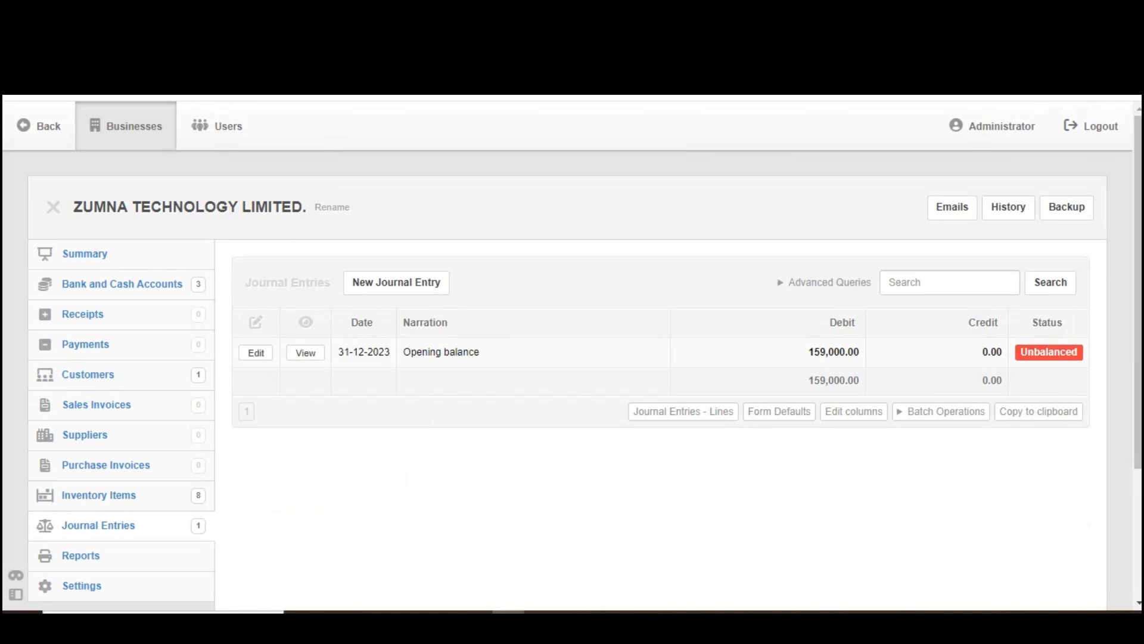
Step: Open the inventory items list and check each item's quantity owned, average cost and total cost
scroll(572, 351, down, 2)
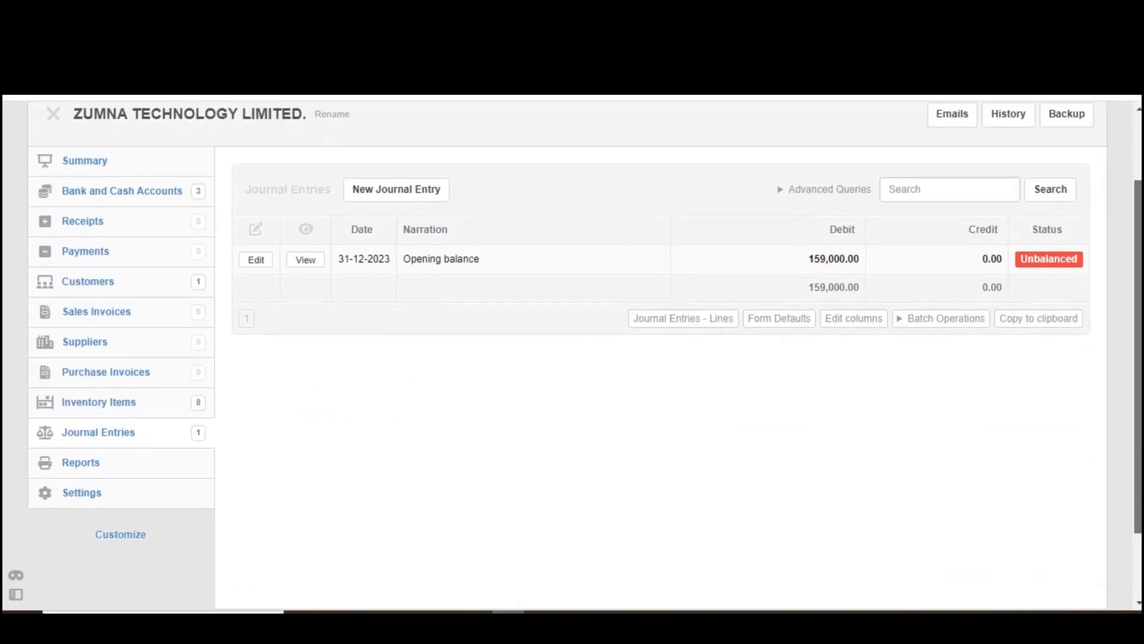
click(101, 406)
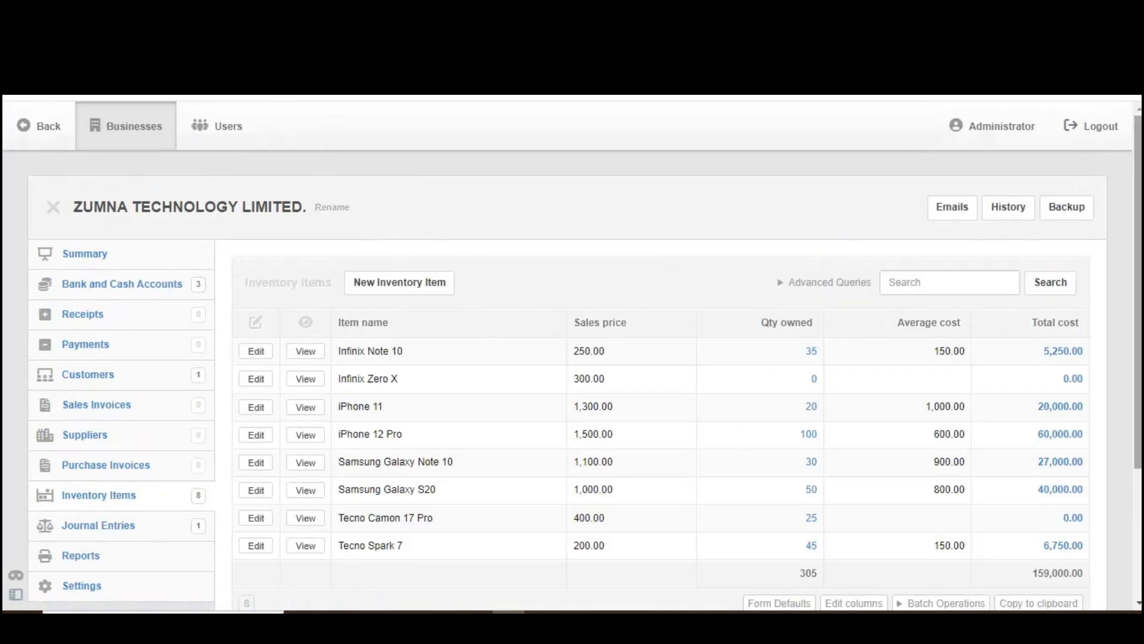
scroll(572, 355, down, 1)
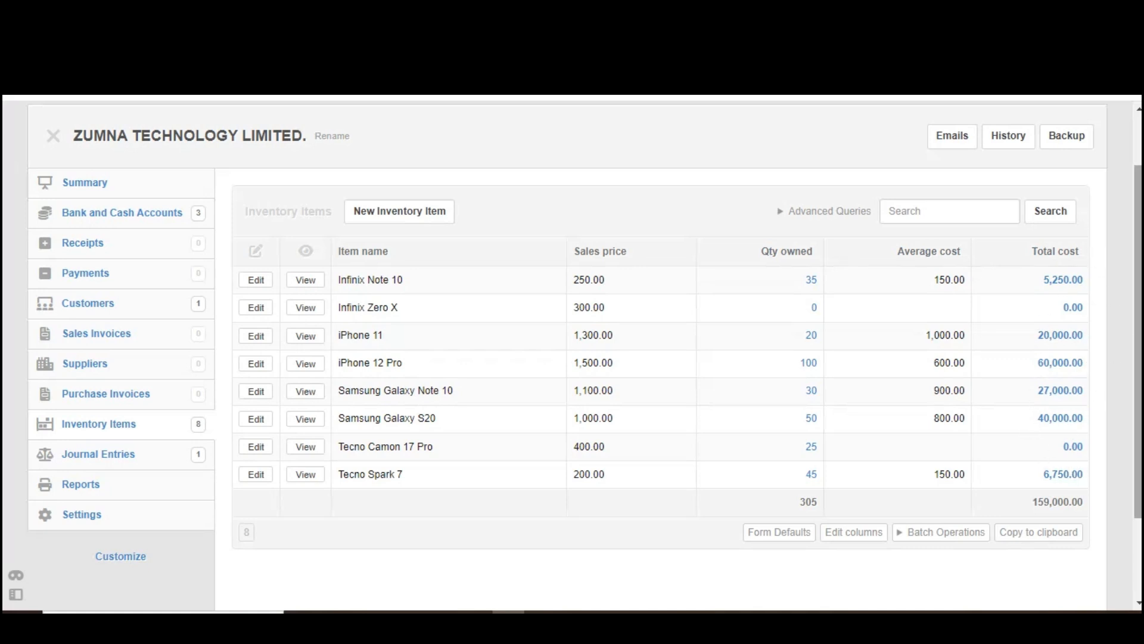
drag(1139, 243, 1141, 193)
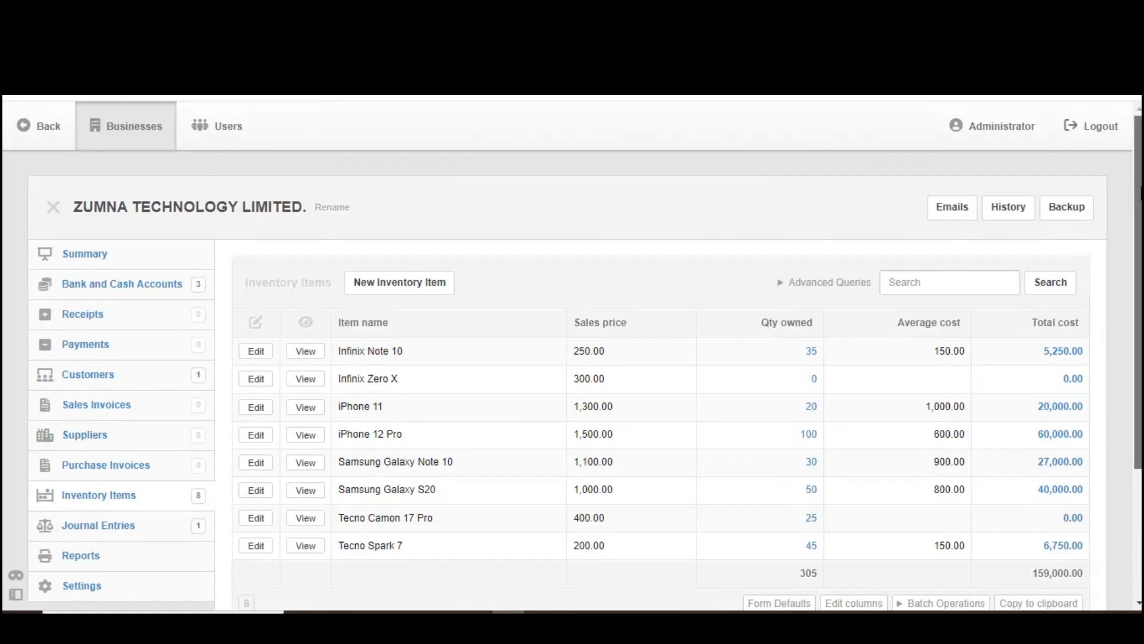
Step: Open the business Summary and drill down into the Inventory on hand balance to review its breakdown by item
click(92, 256)
scroll(551, 297, down, 2)
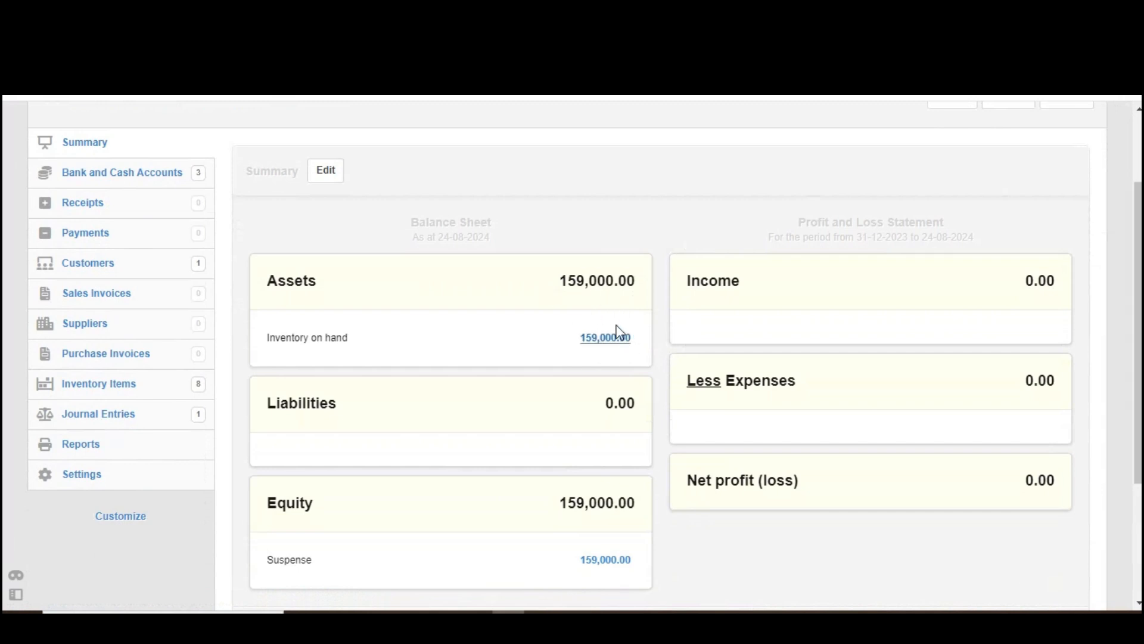
click(605, 349)
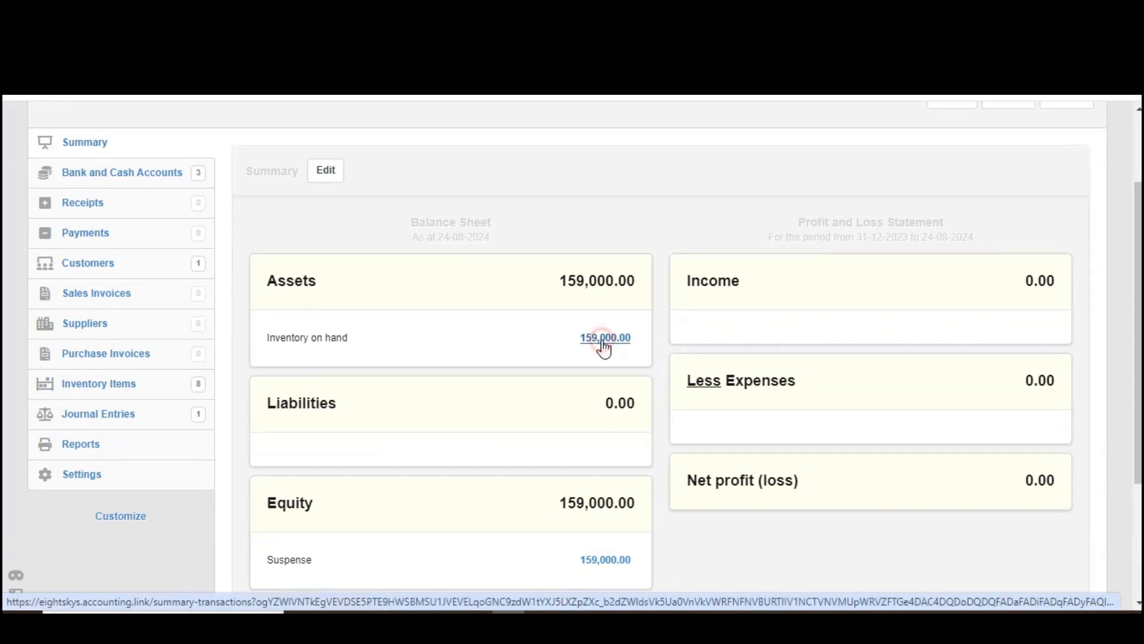
scroll(572, 357, down, 2)
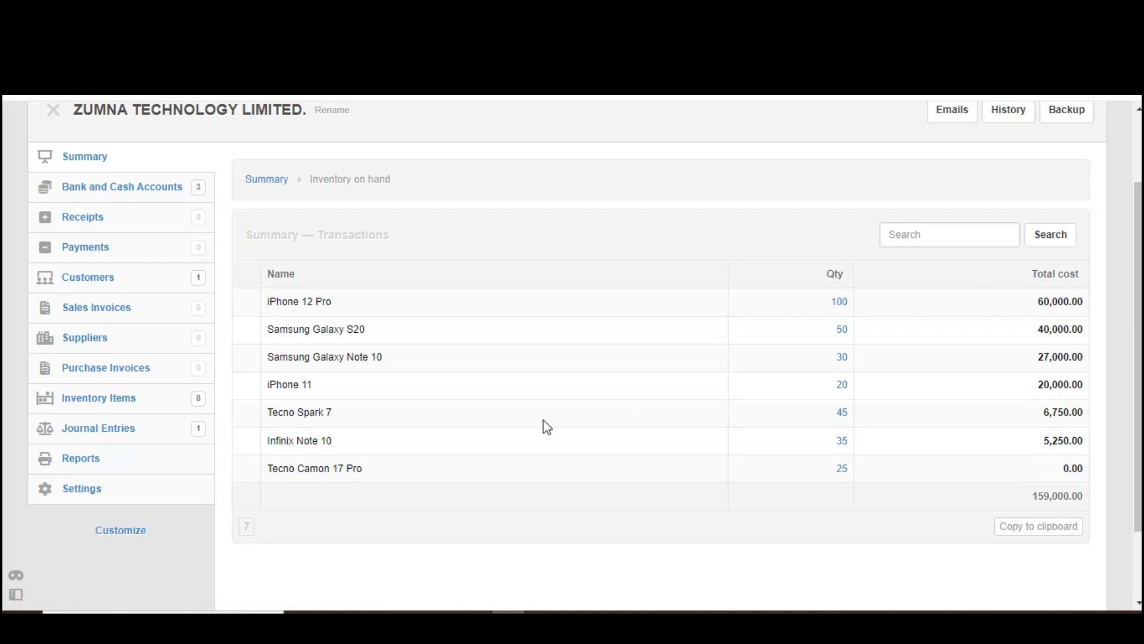
Step: Return to the inventory items list and review the items' opening quantities and costs again
click(123, 404)
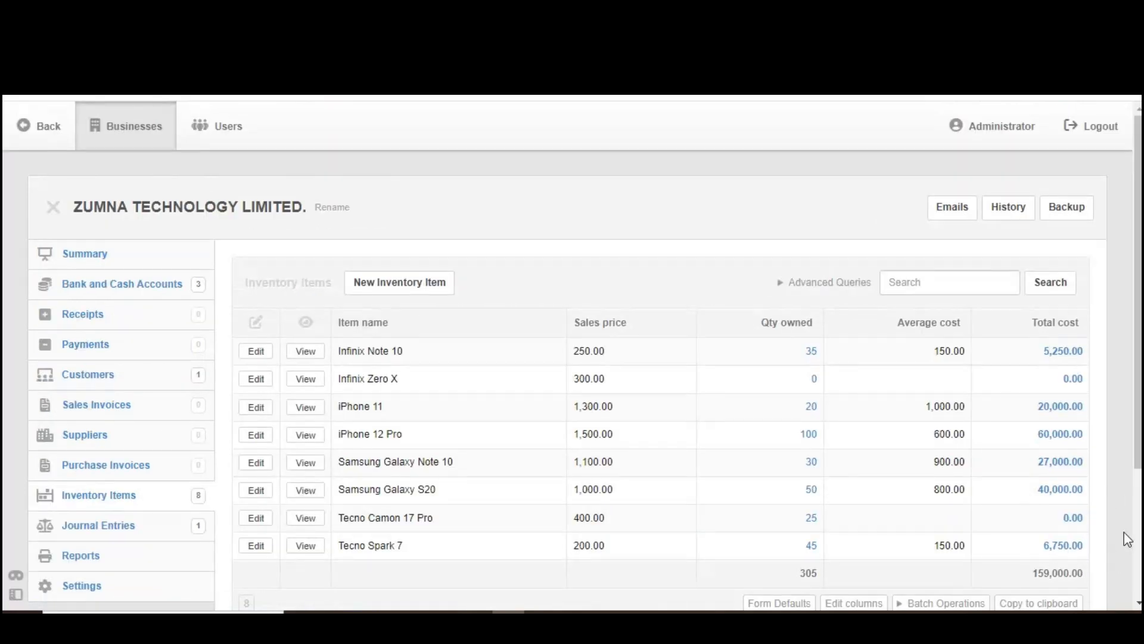
drag(1138, 286, 1138, 317)
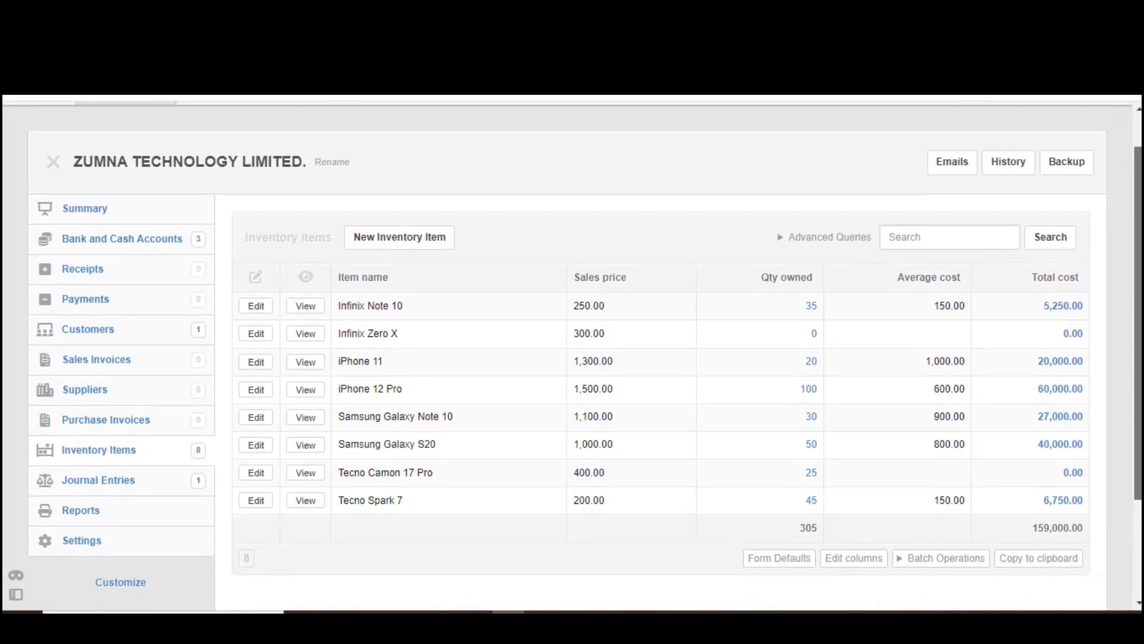